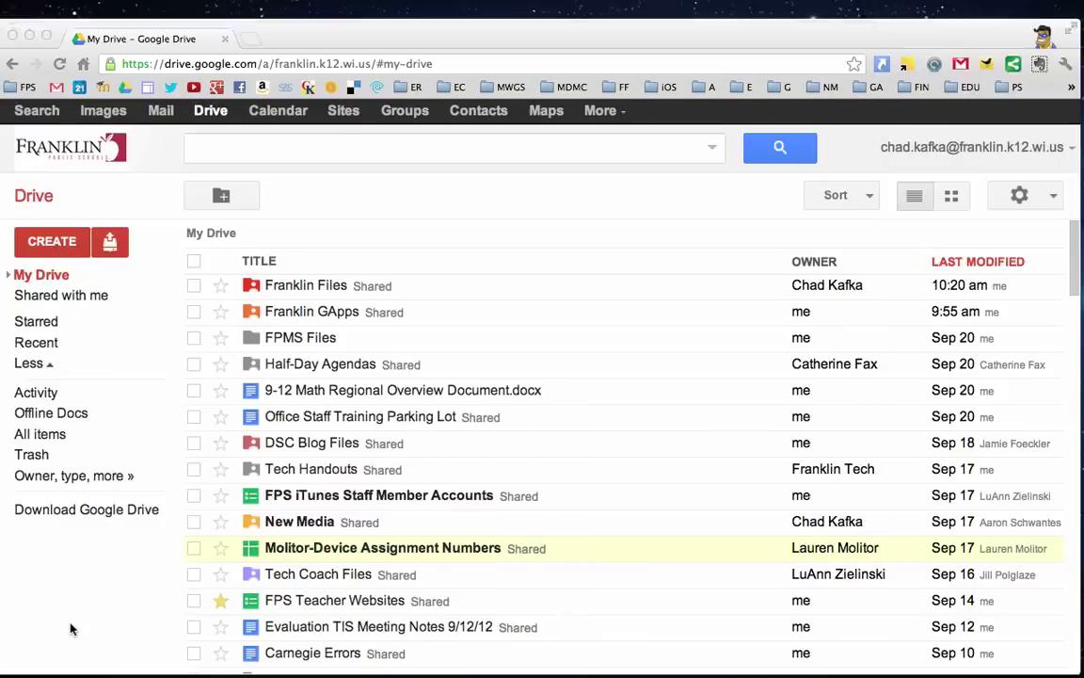
# - Bring the Drive window forward and check the settings options without changing anything
pyautogui.click(334, 194)
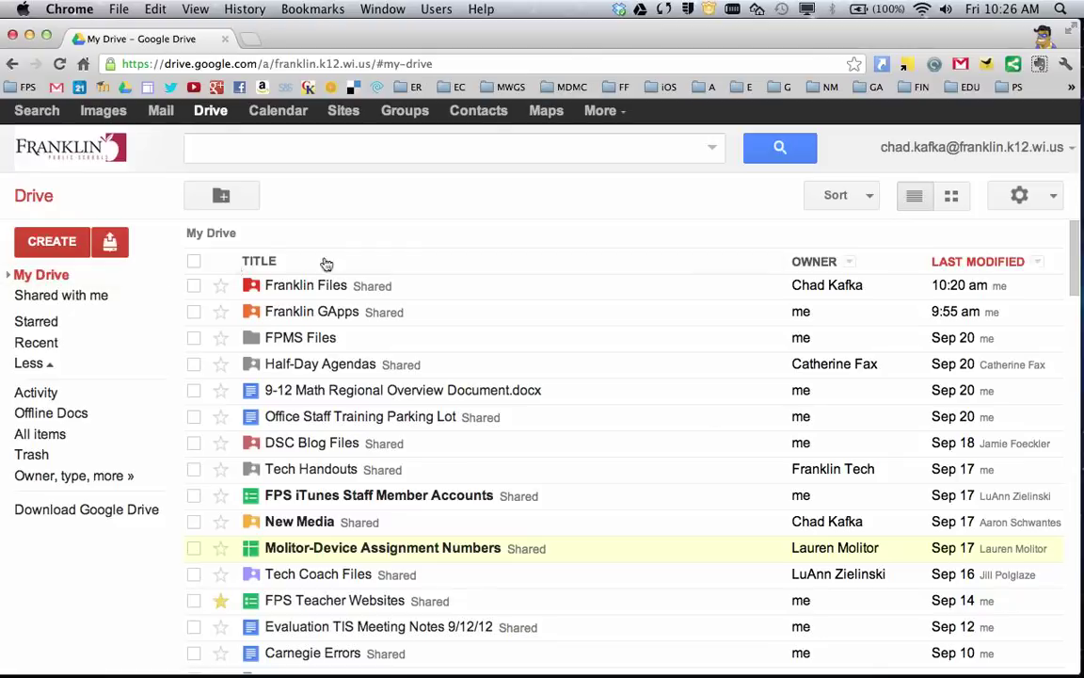
pyautogui.click(1021, 196)
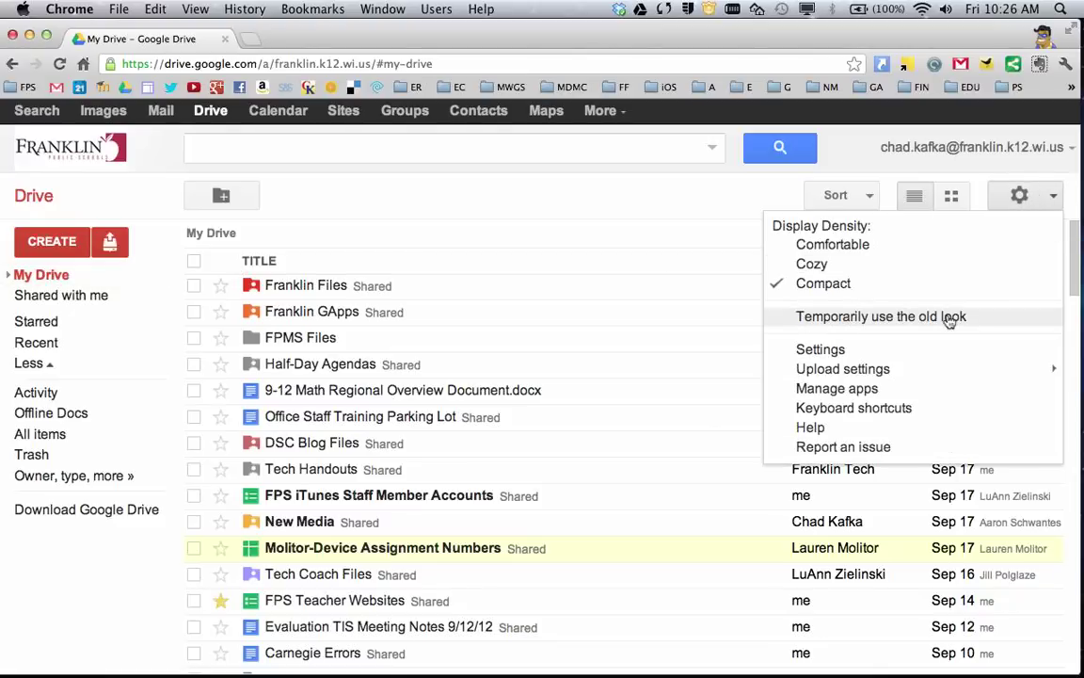
pyautogui.click(630, 203)
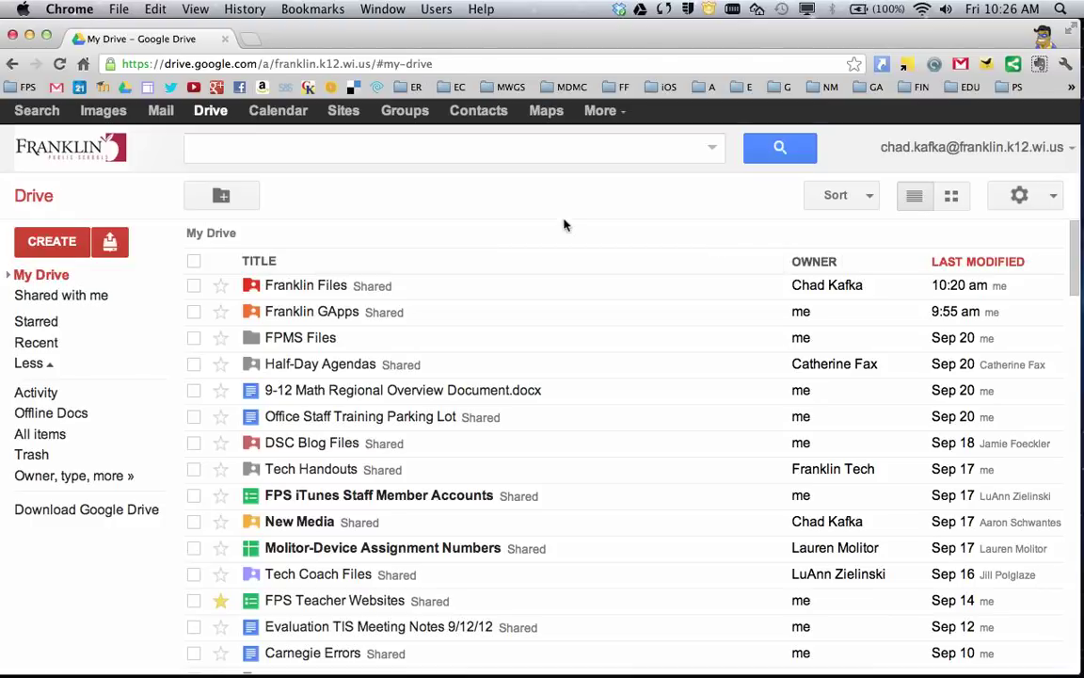
pyautogui.click(507, 199)
# - Sort My Drive alphabetically by title, starting with Carnegie Math PL, and review the Owner column options
pyautogui.click(271, 265)
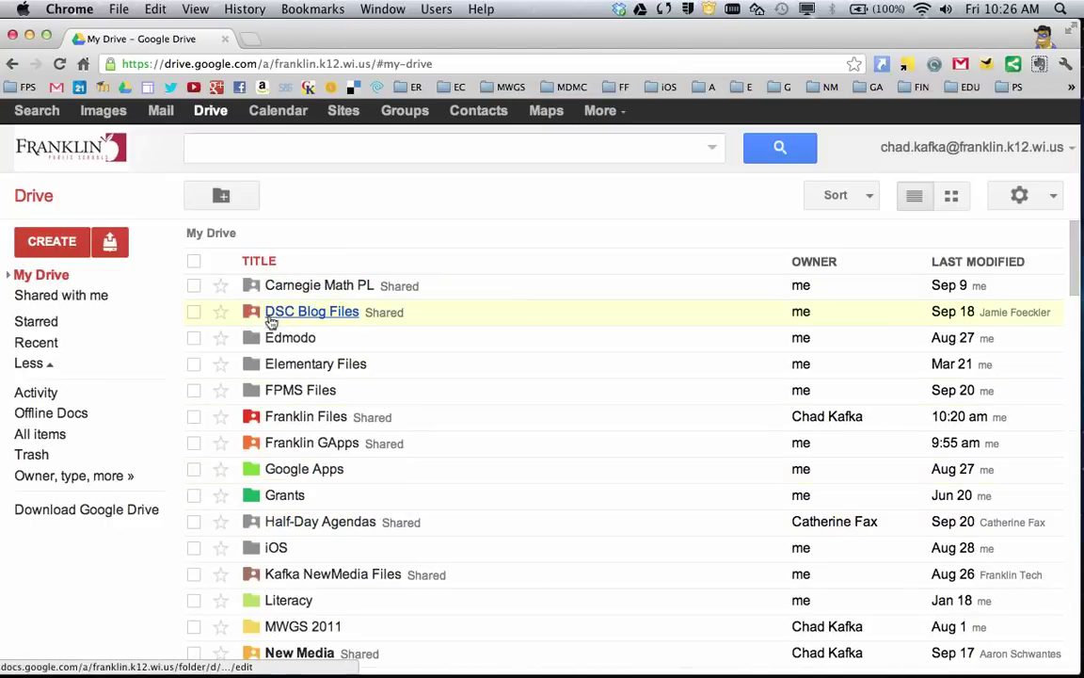
pyautogui.scroll(-5, 278, 395)
pyautogui.scroll(-10, 273, 407)
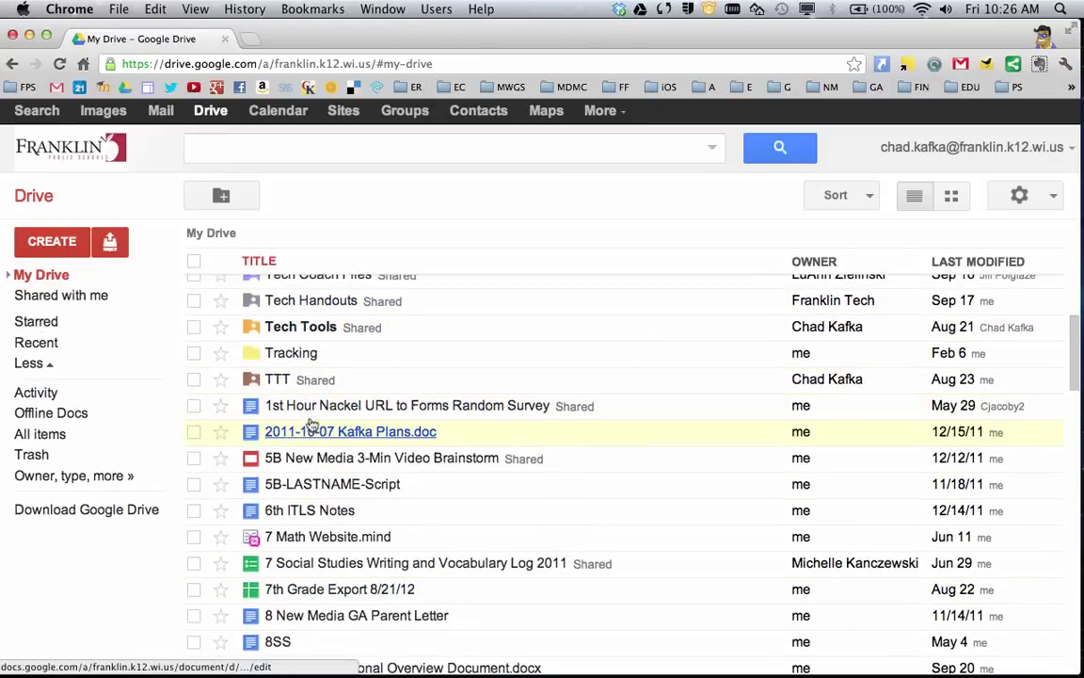
pyautogui.scroll(5, 311, 424)
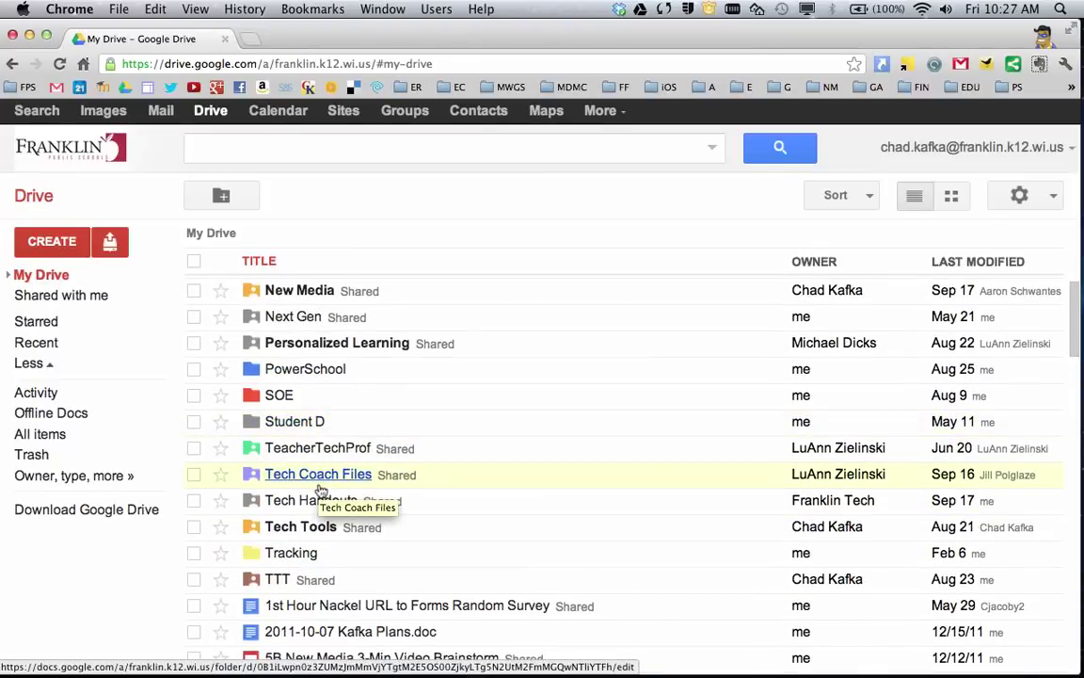
pyautogui.scroll(5, 320, 487)
pyautogui.scroll(5, 320, 489)
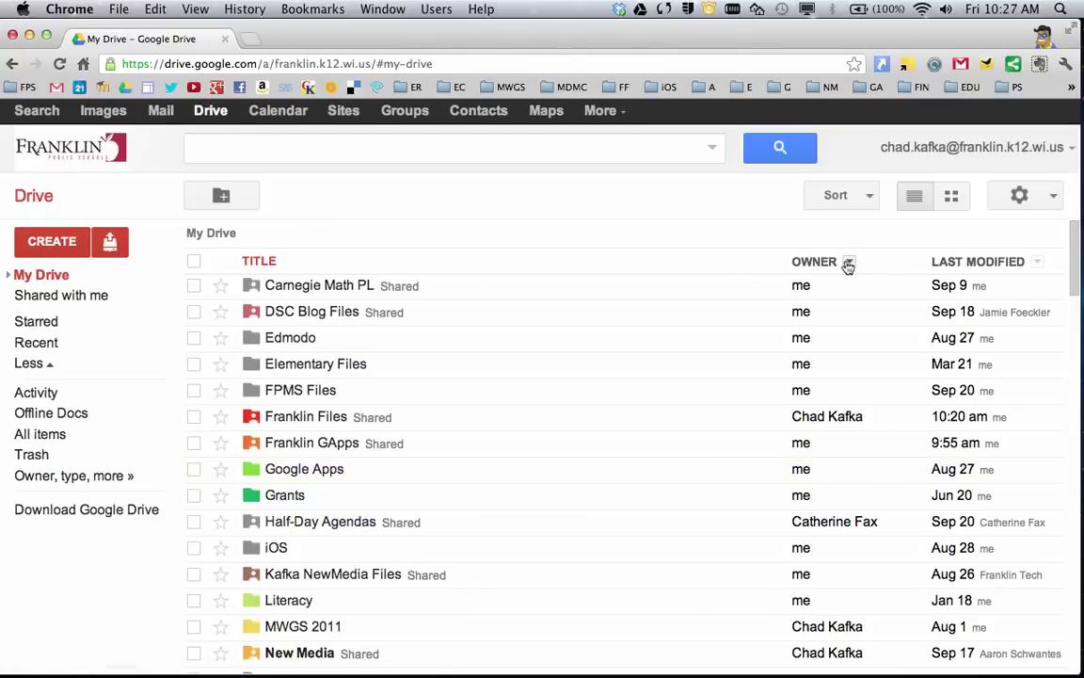
pyautogui.click(849, 263)
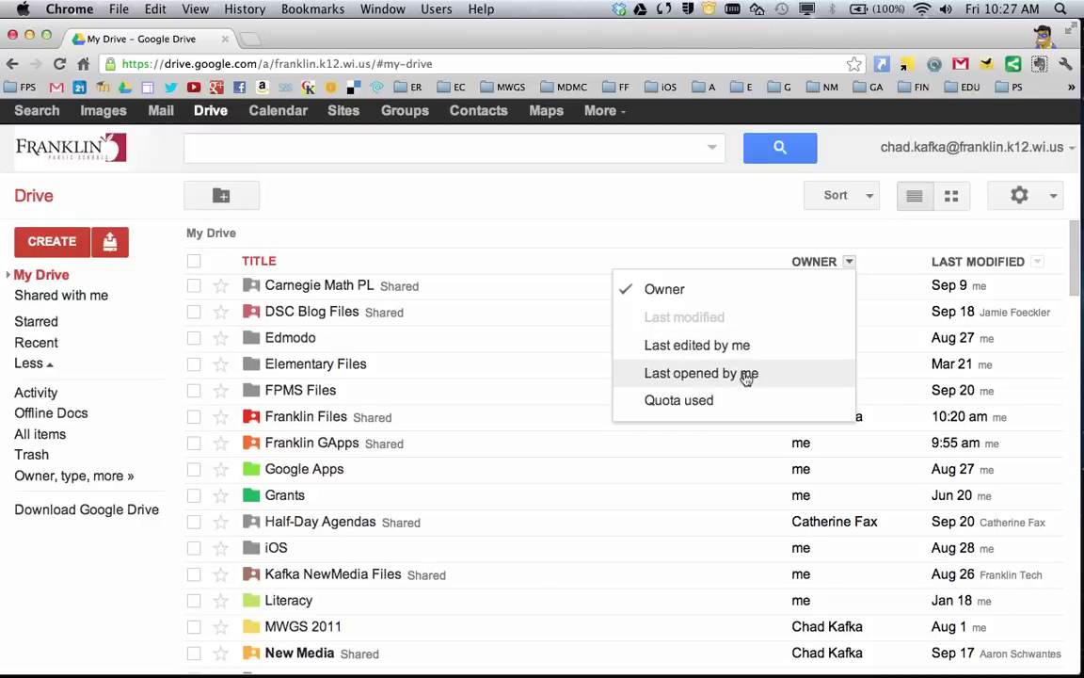
pyautogui.click(769, 225)
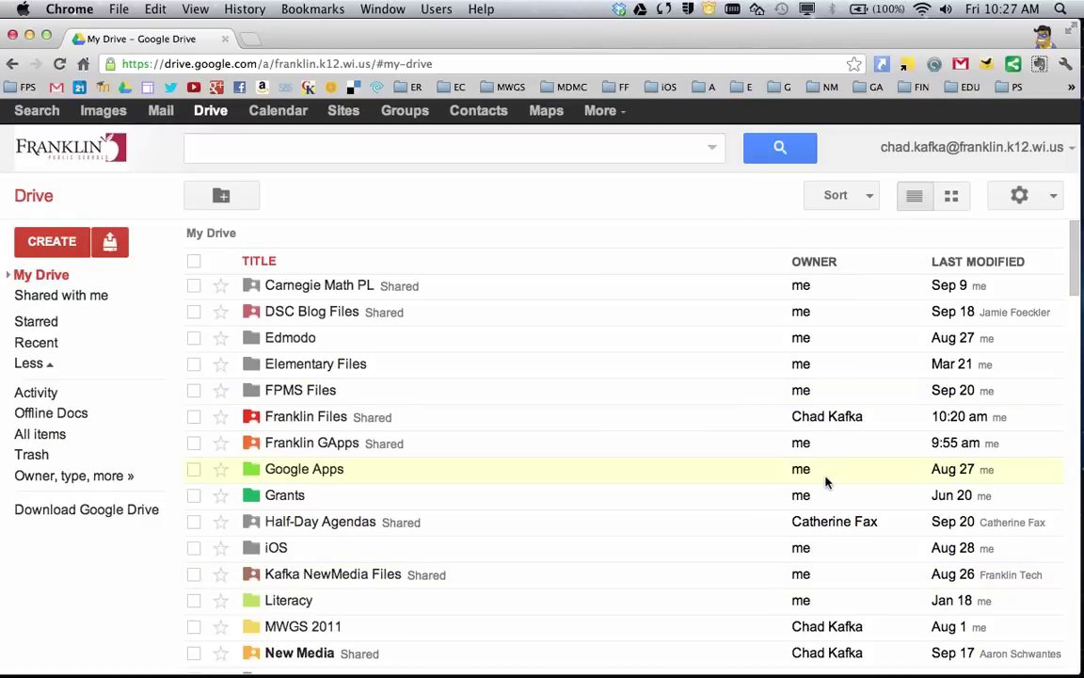
# - Sort My Drive by last modified, newest first, with Franklin Files on top
pyautogui.click(984, 261)
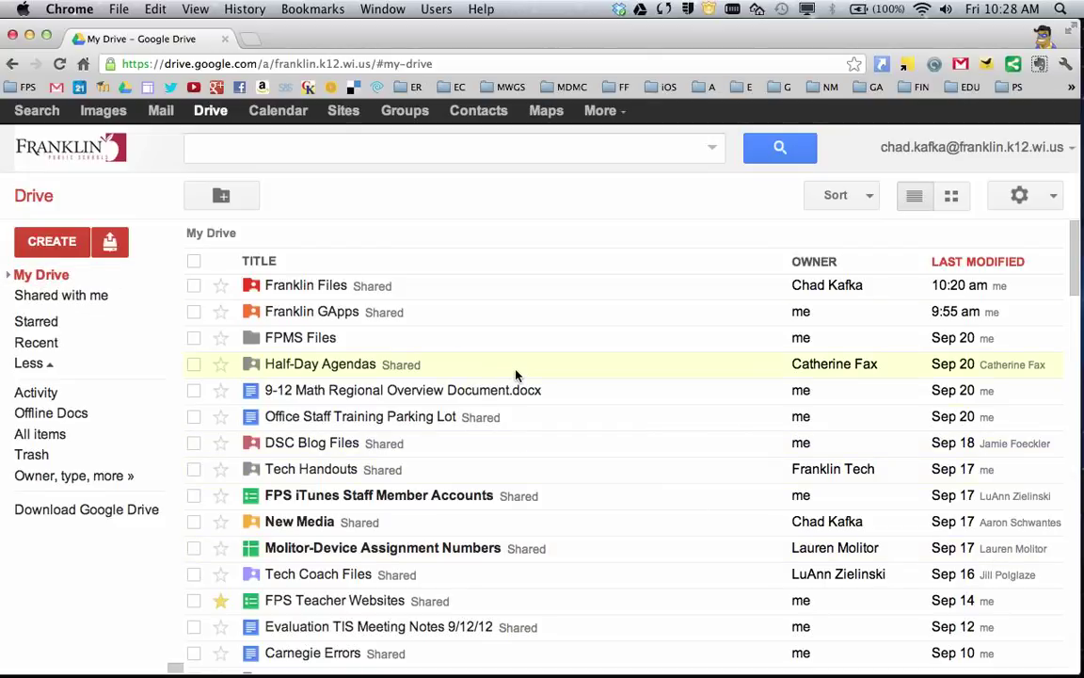
pyautogui.scroll(-1, 346, 497)
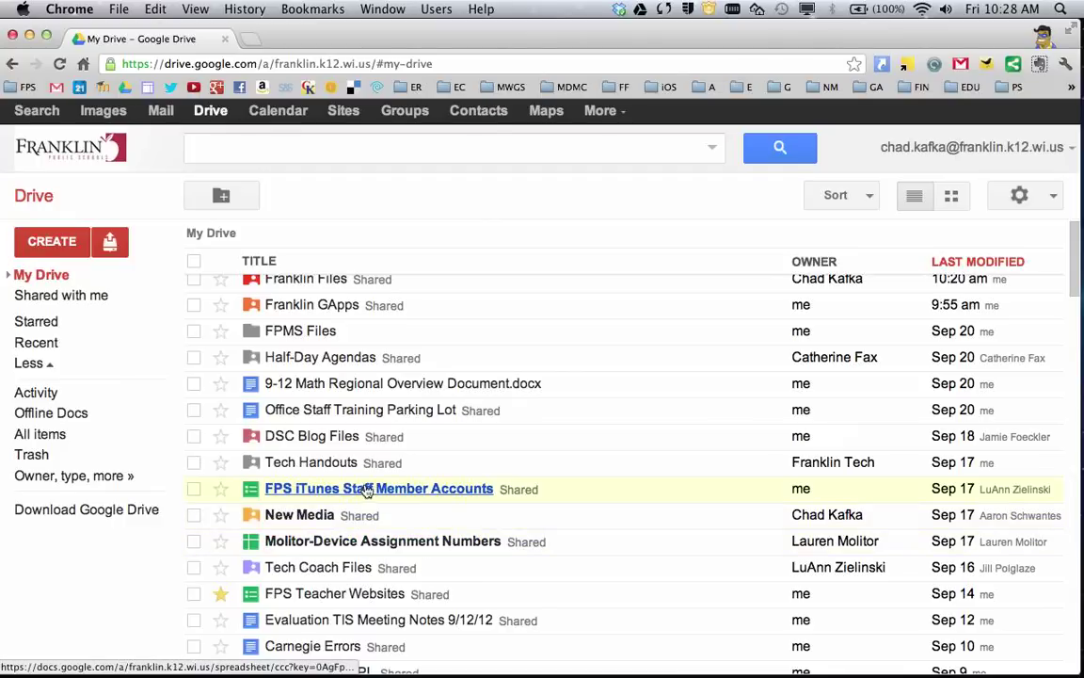
# - Show the Shared with me list and browse through the shared items
pyautogui.click(84, 295)
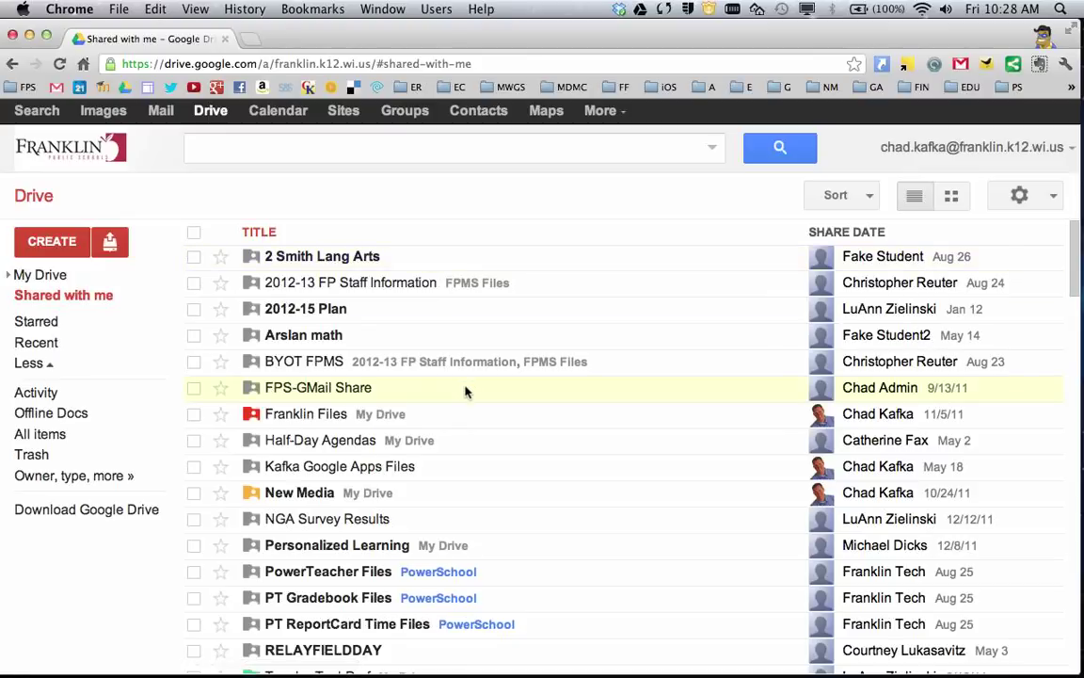
pyautogui.scroll(-2, 467, 392)
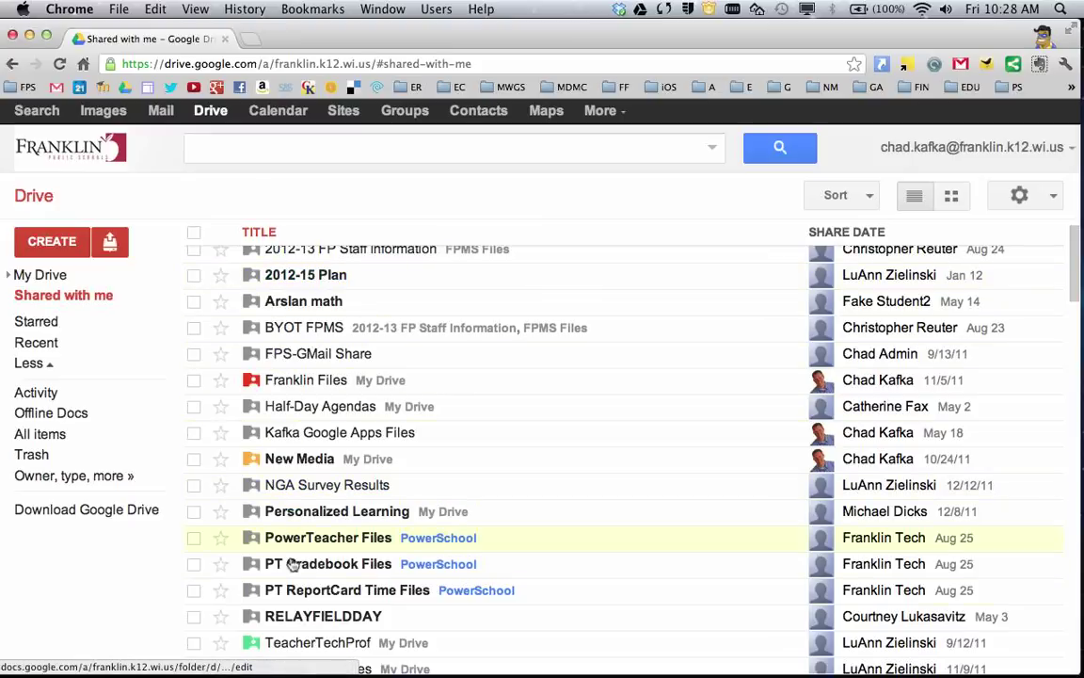
pyautogui.scroll(-3, 283, 532)
pyautogui.scroll(-4, 305, 506)
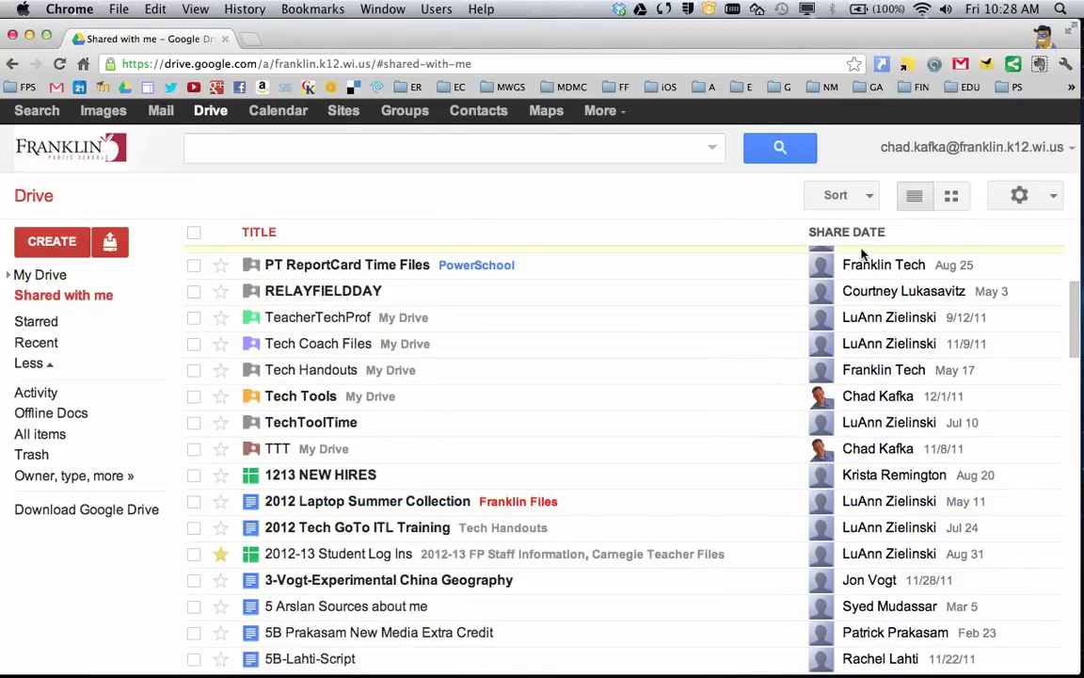
# - Sort shared items by share date, then by title, and select the NGA Survey Results folder
pyautogui.click(861, 235)
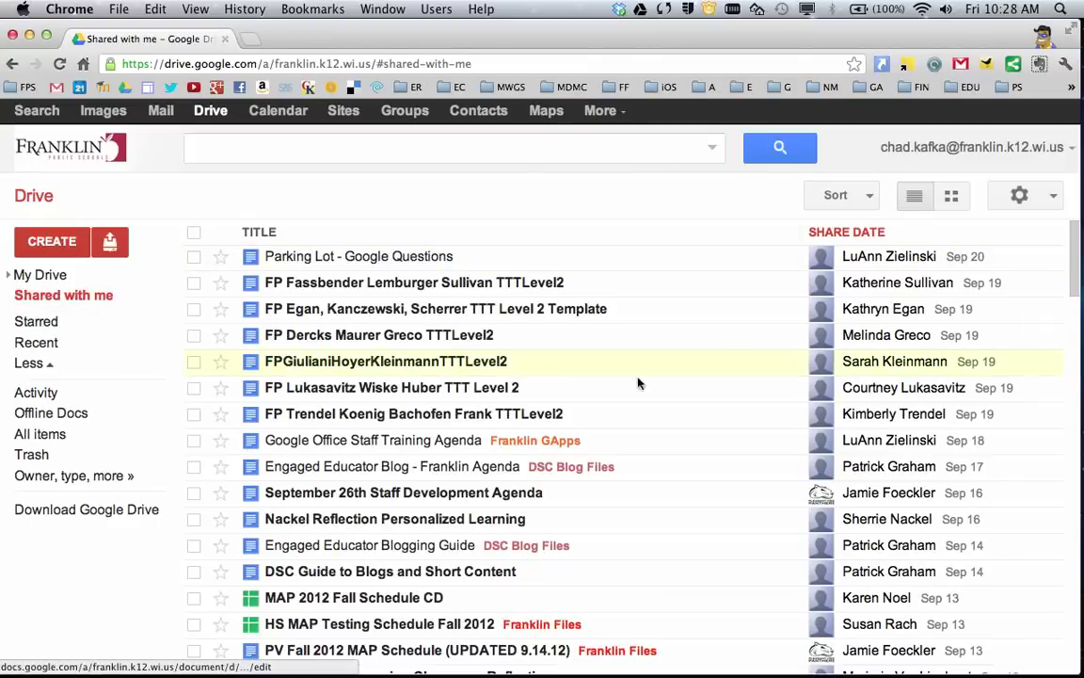
pyautogui.click(269, 235)
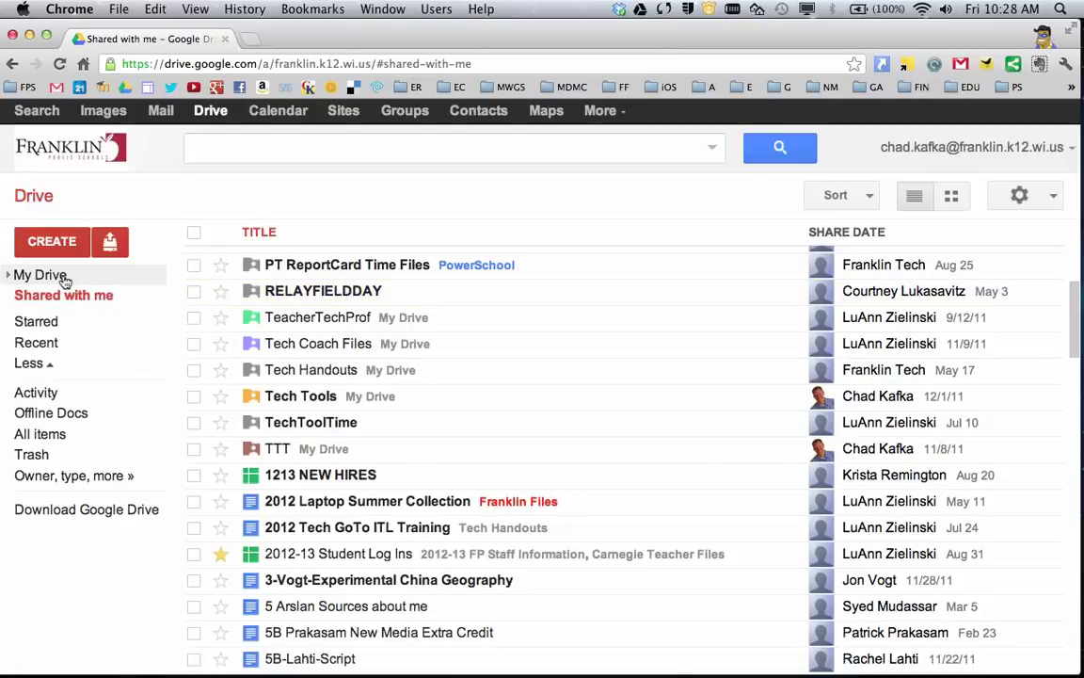
pyautogui.scroll(5, 259, 478)
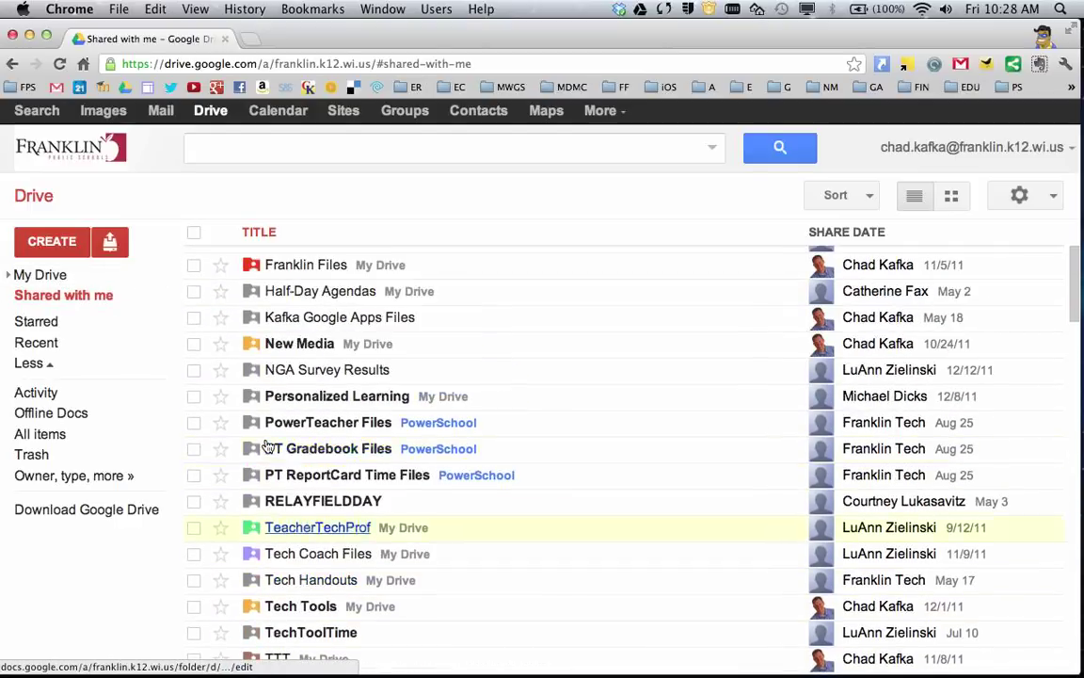
pyautogui.click(194, 370)
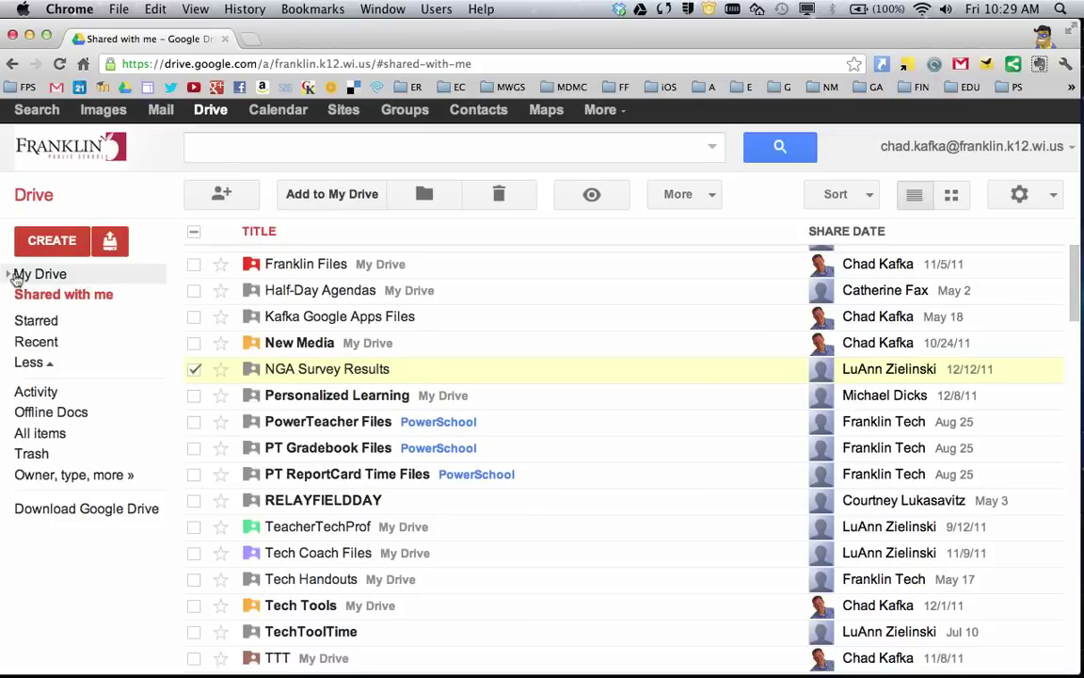
pyautogui.click(424, 193)
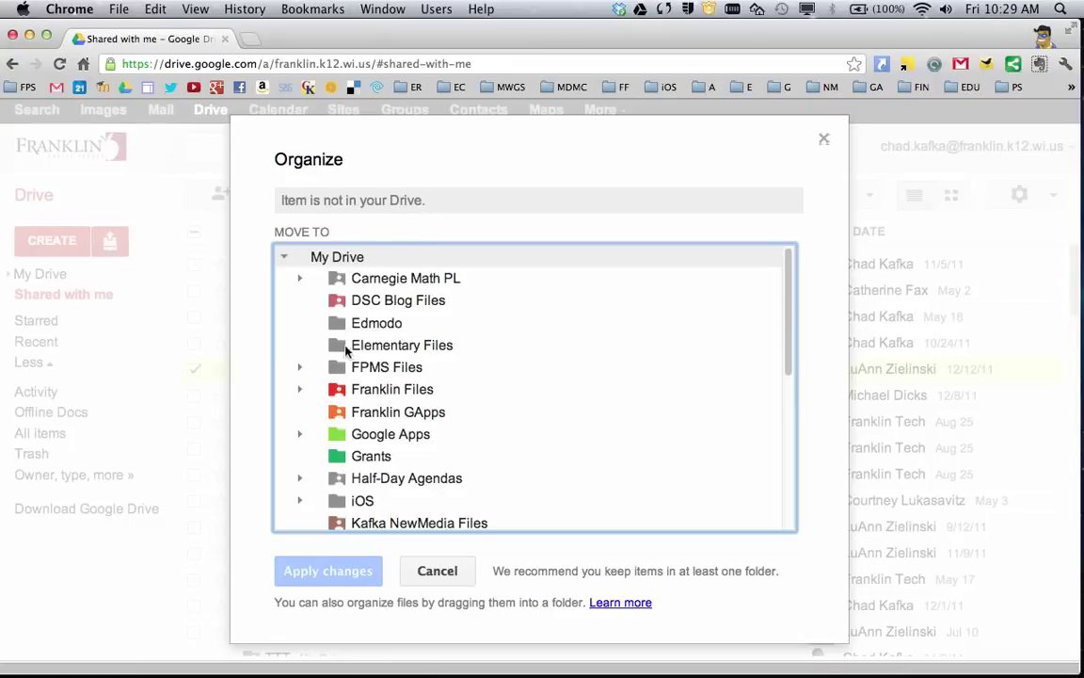
pyautogui.click(398, 370)
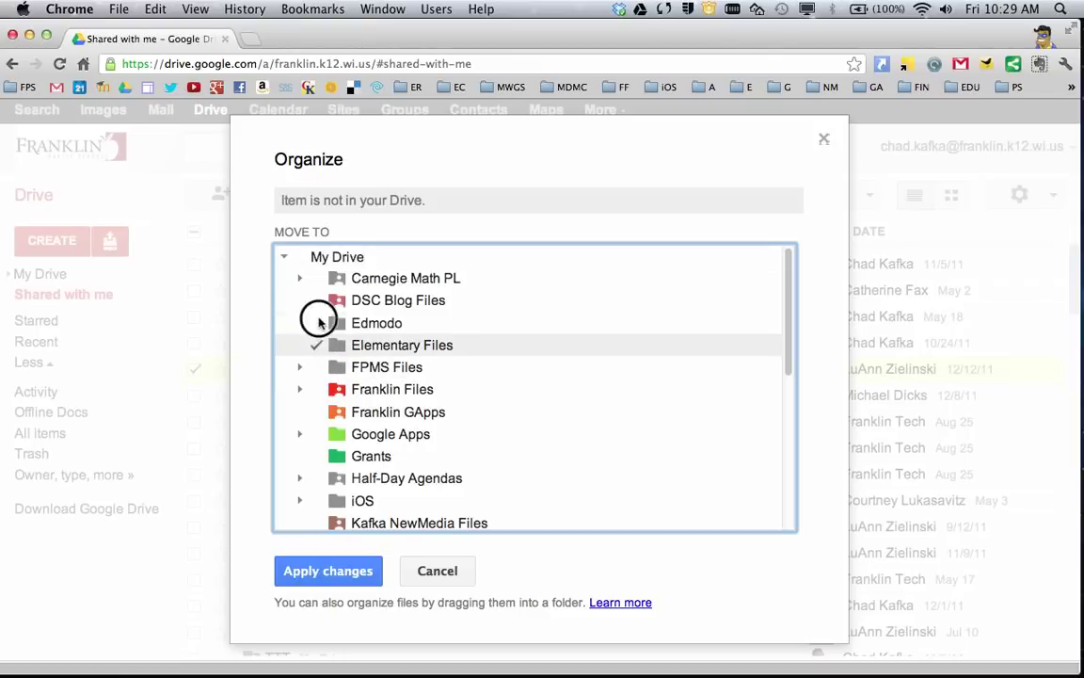
pyautogui.click(320, 365)
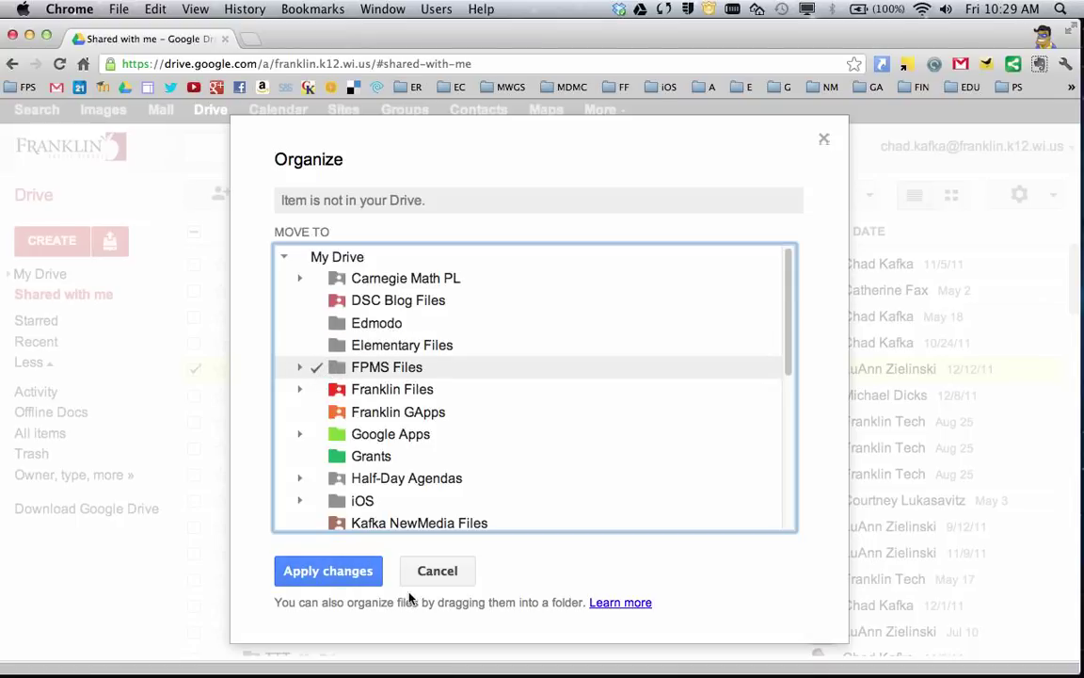
pyautogui.click(436, 576)
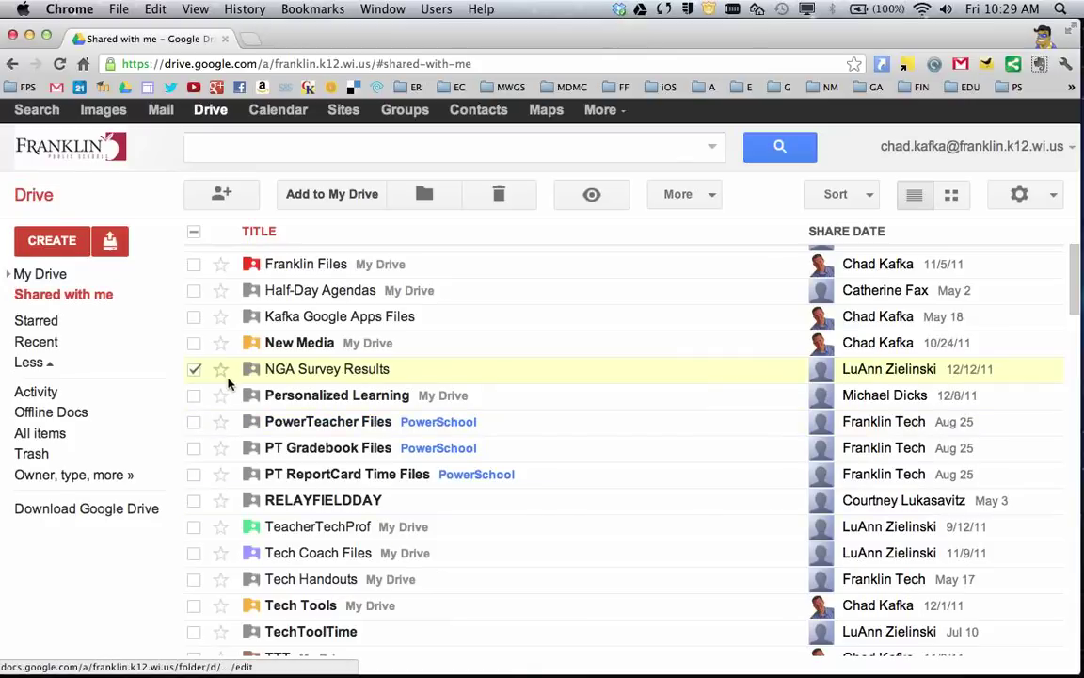
# - Toggle the NGA Survey Results, Kafka, New Media and Personalized Learning folder checkboxes until none stay checked
pyautogui.click(194, 370)
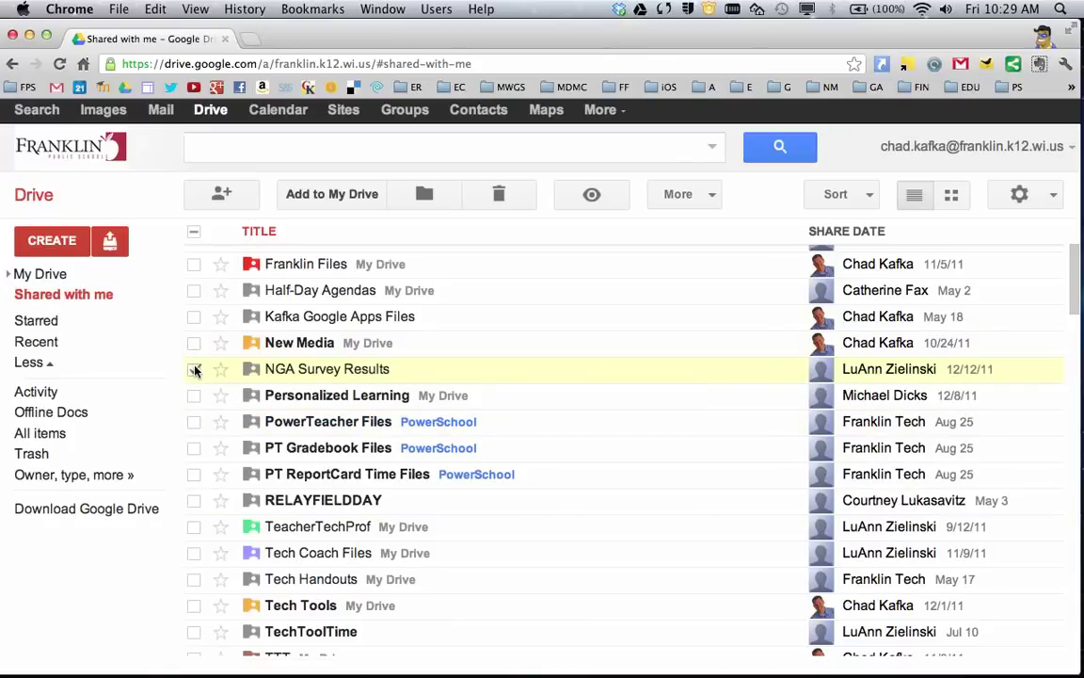
pyautogui.click(194, 371)
pyautogui.click(194, 316)
pyautogui.click(194, 343)
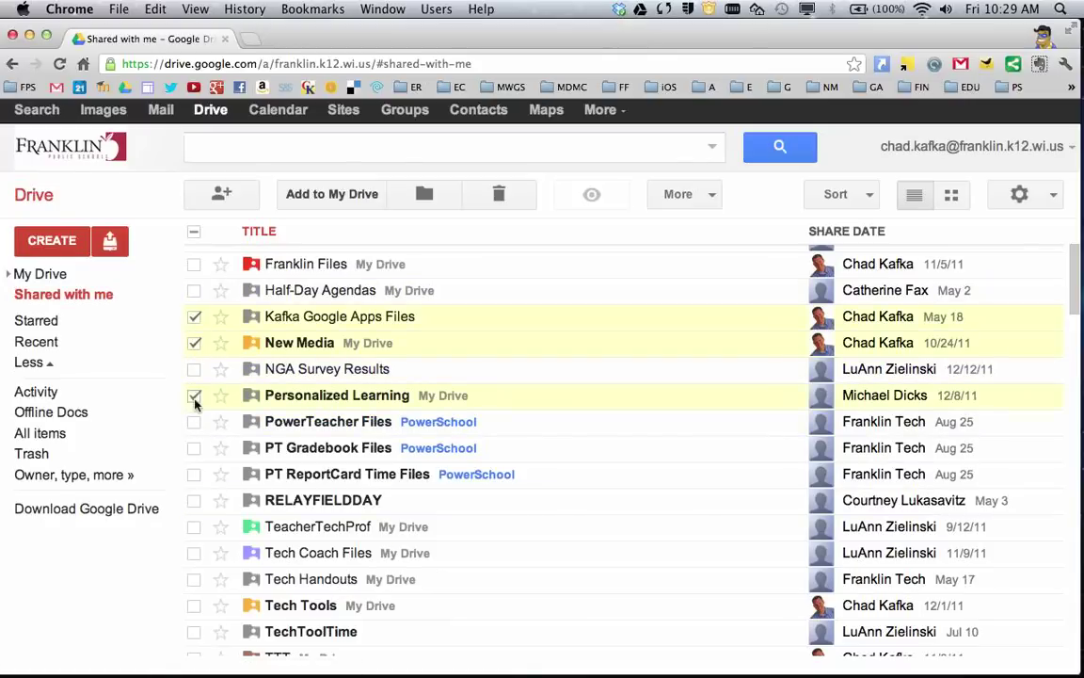
pyautogui.click(194, 316)
pyautogui.click(194, 343)
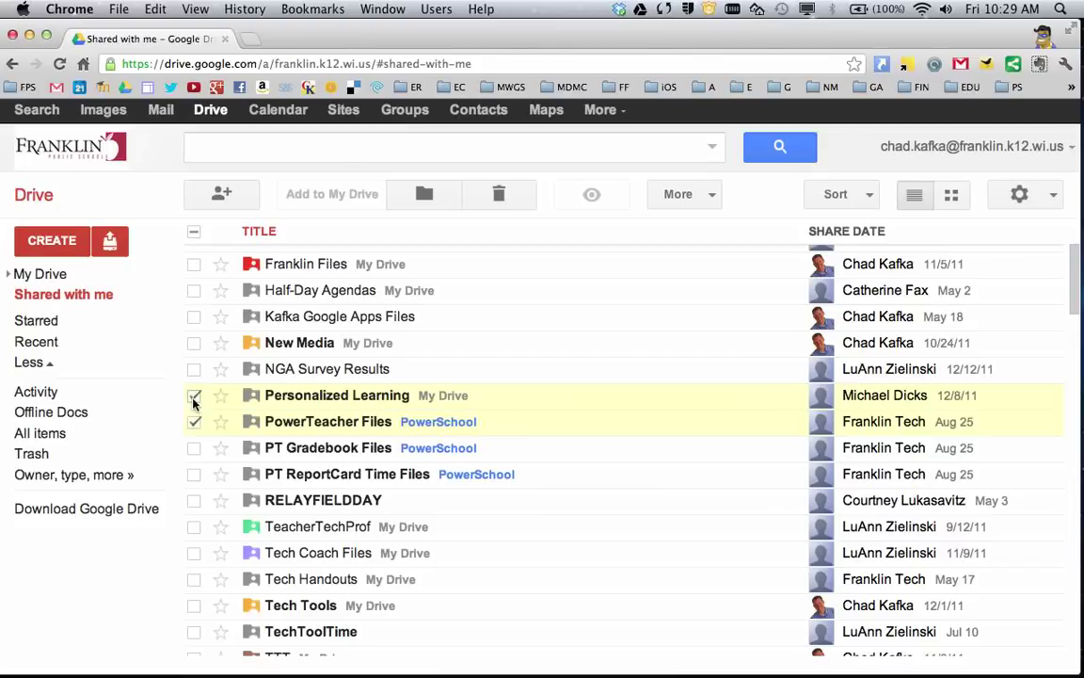
pyautogui.click(194, 396)
pyautogui.click(193, 422)
# - Select every file with the header checkbox, then deselect them all again
pyautogui.click(194, 230)
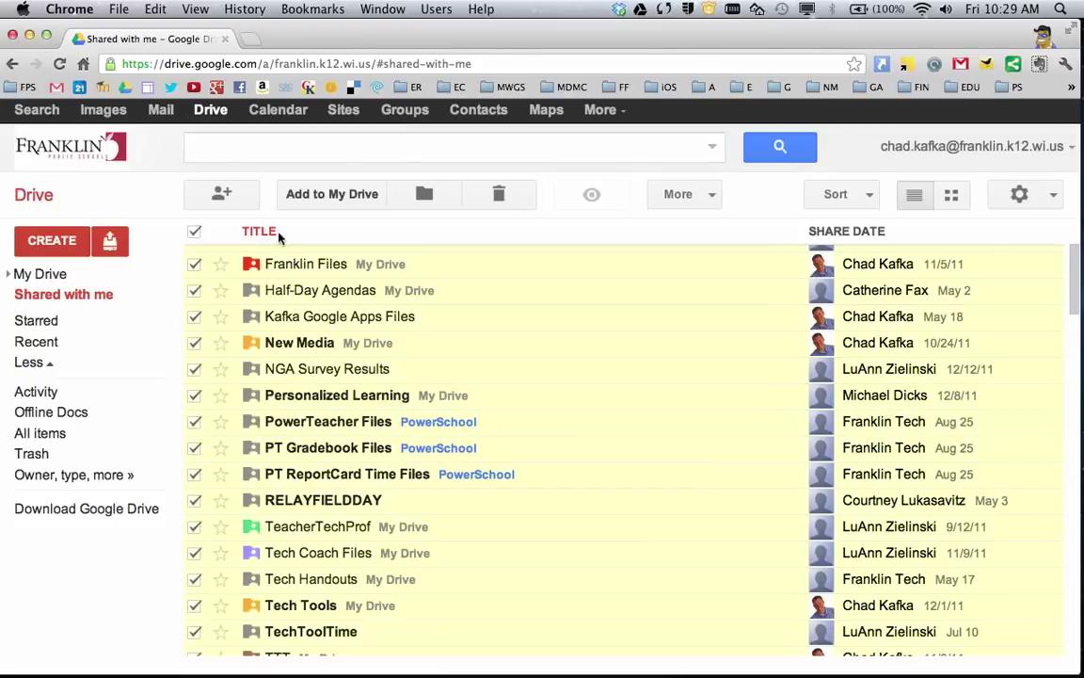
pyautogui.click(194, 233)
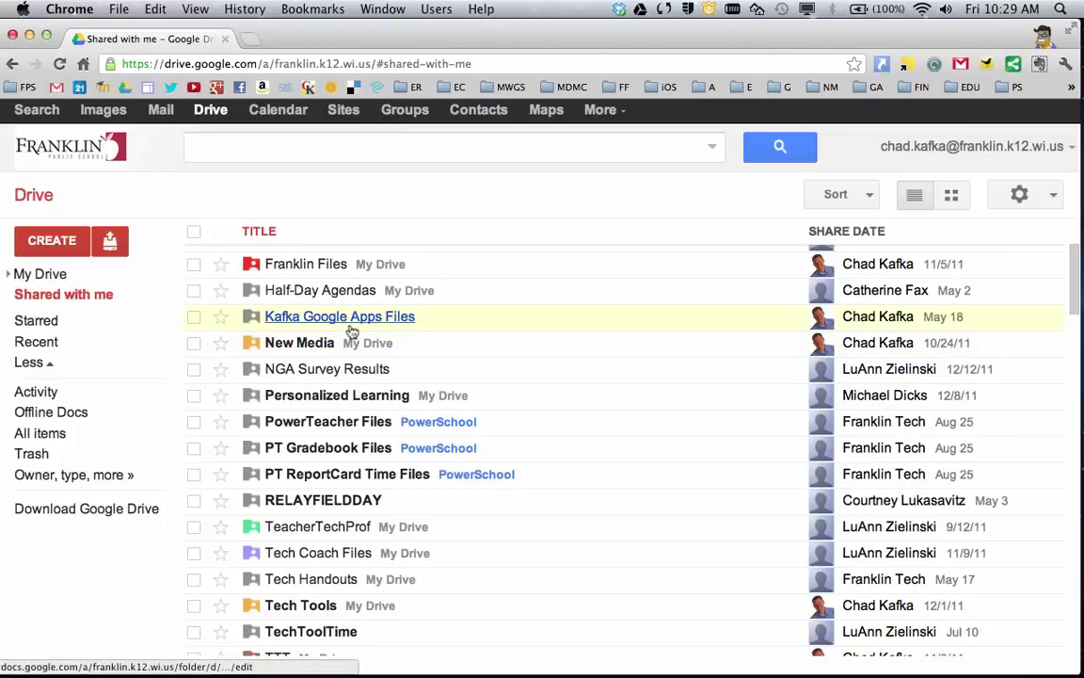
pyautogui.click(211, 147)
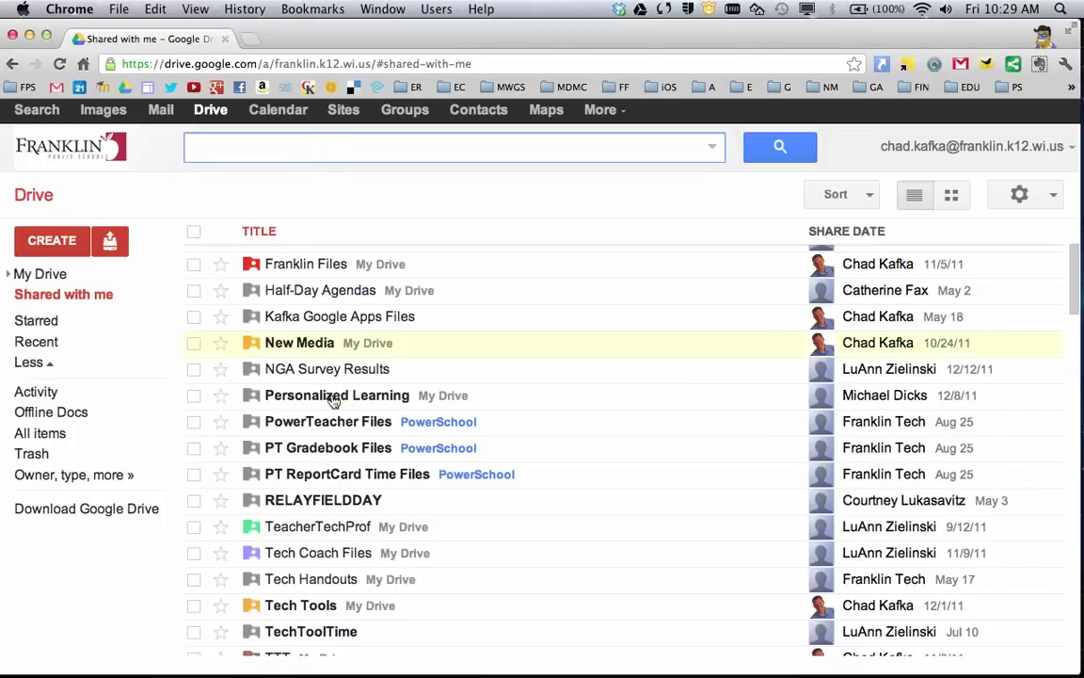
pyautogui.scroll(-5, 301, 376)
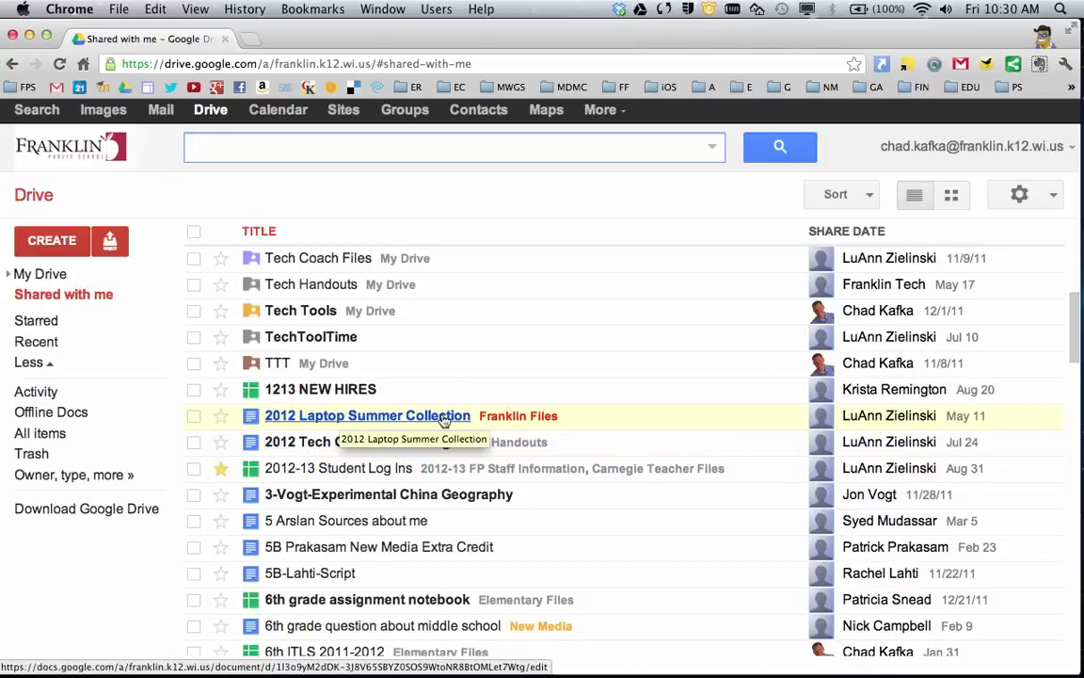
# - Search Drive for 'laptop' to list matches like Windows Laptop Notes for Teachers
pyautogui.write('laptop')
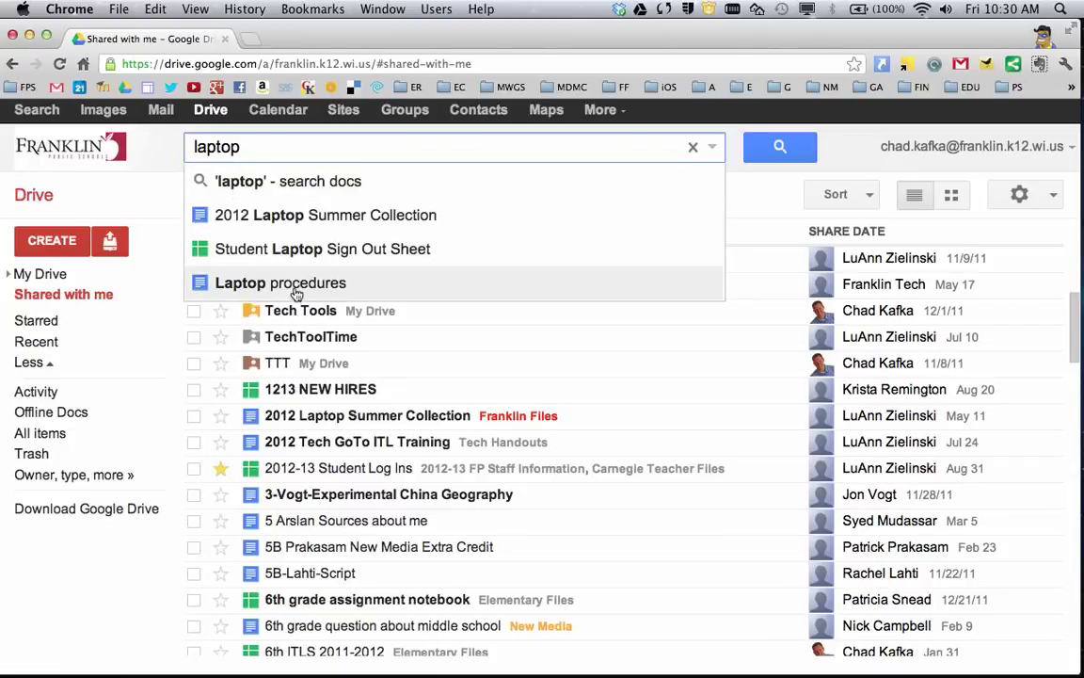
pyautogui.click(299, 180)
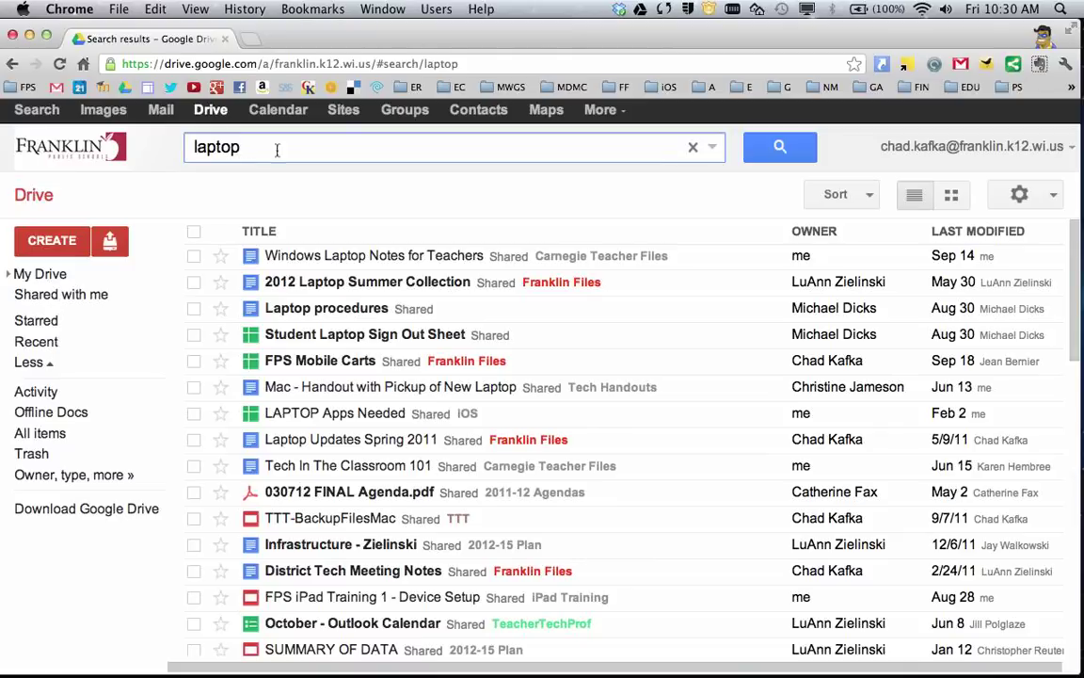
# - Replace the search term with a colleague's name and run the search
pyautogui.doubleClick(247, 148)
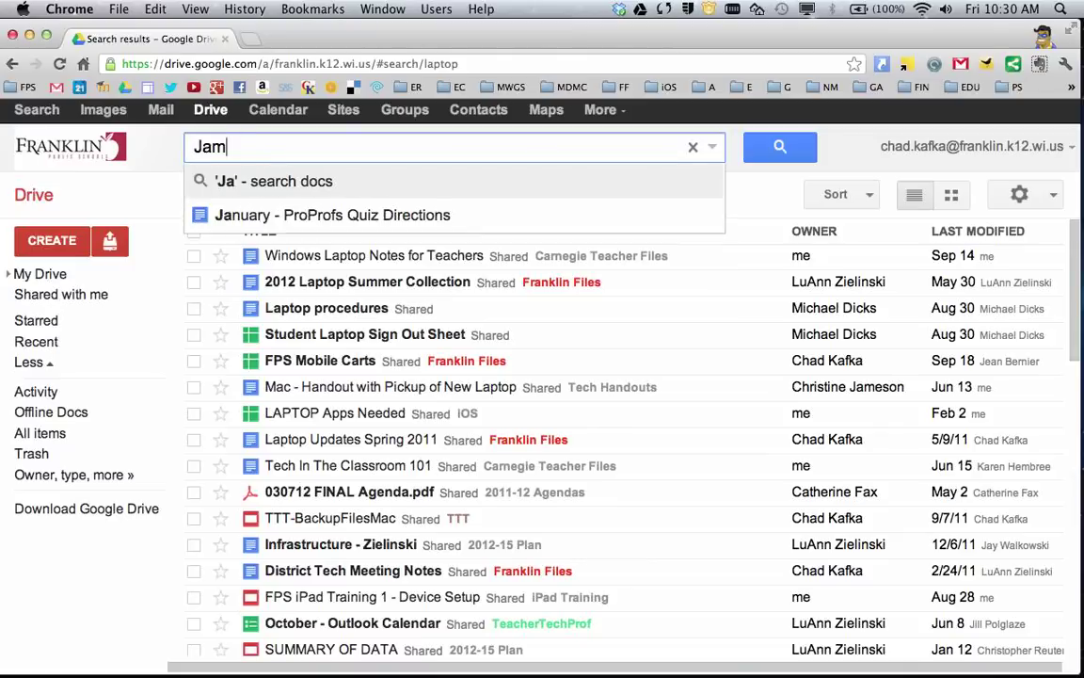
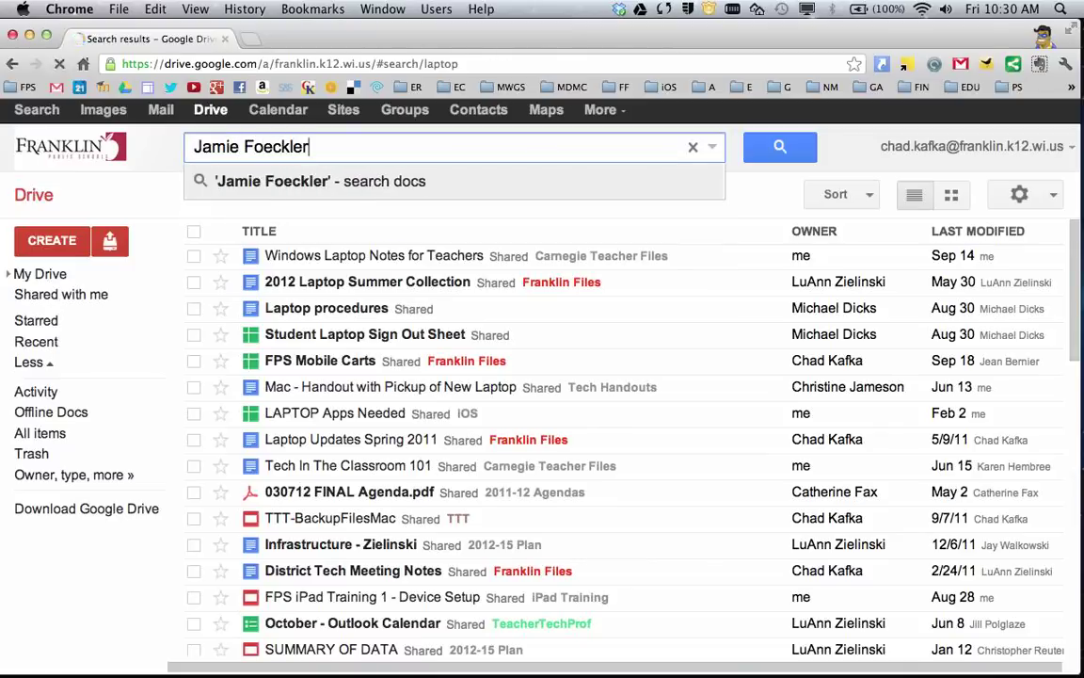
pyautogui.press('Return')
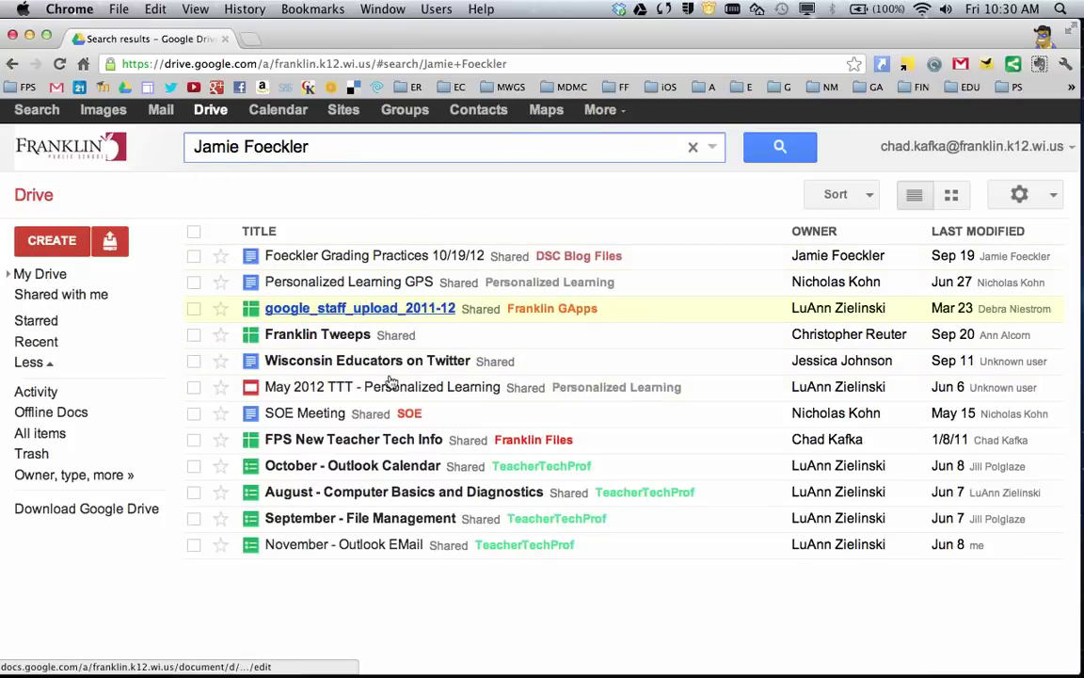
# - Retype 'laptop', review the search options by type, visibility and ownership, then empty the search box
pyautogui.tripleClick(326, 151)
pyautogui.write('lap')
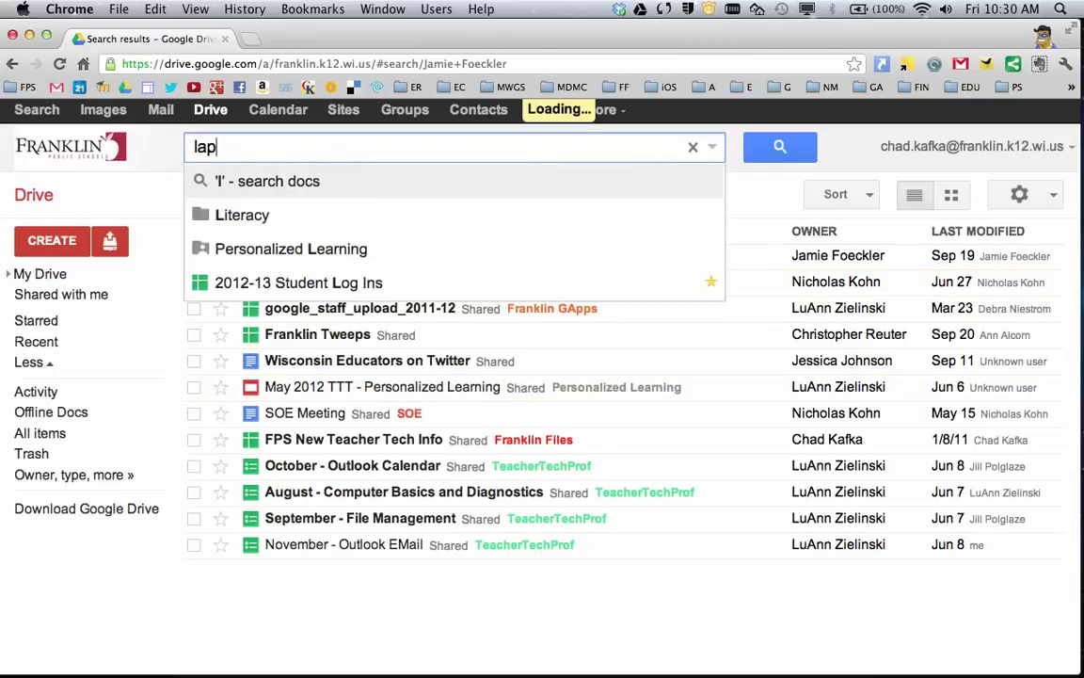
pyautogui.write('top')
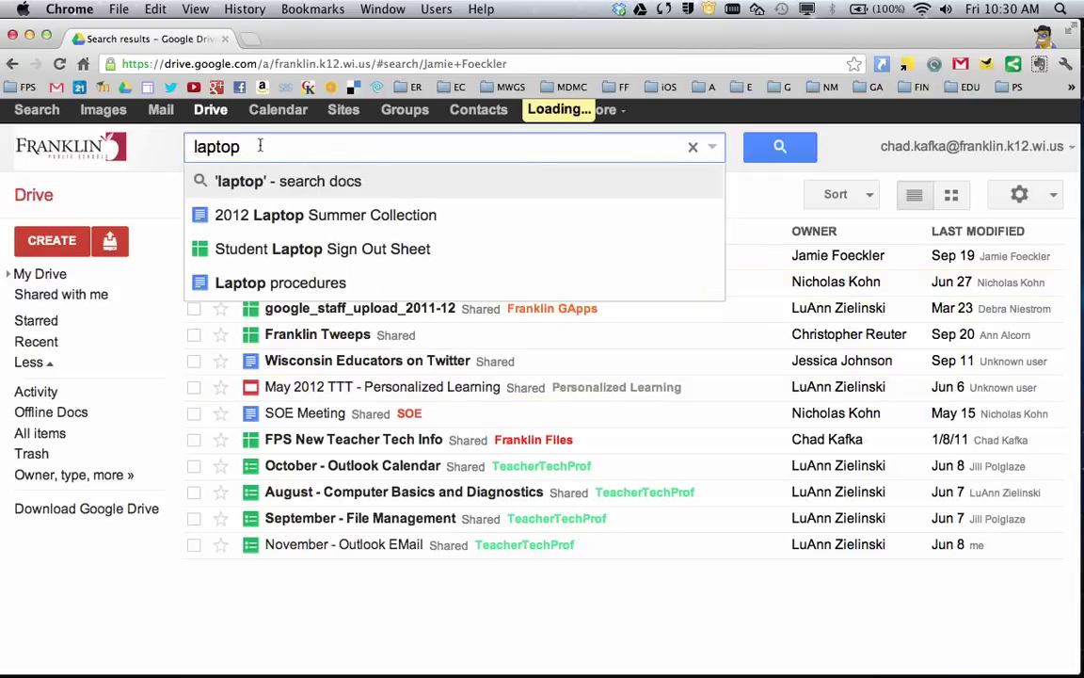
pyautogui.click(715, 148)
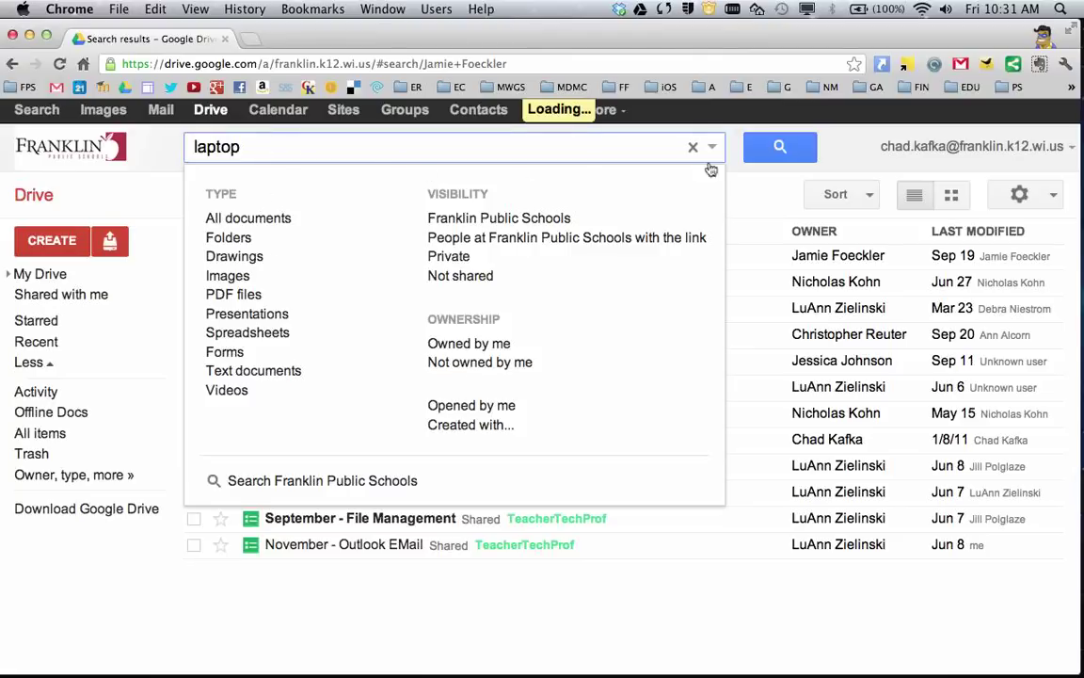
pyautogui.click(298, 152)
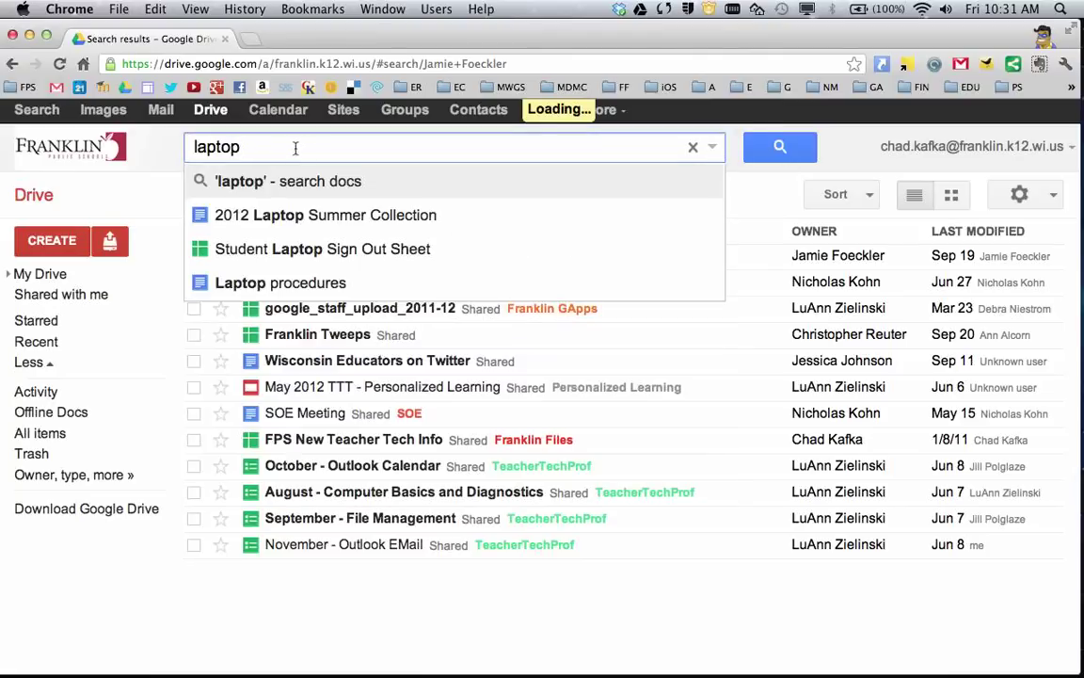
pyautogui.doubleClick(295, 147)
pyautogui.press('BackSpace')
# - Compare the Starred list with starred files in My Drive, then return to the seven starred files
pyautogui.click(57, 322)
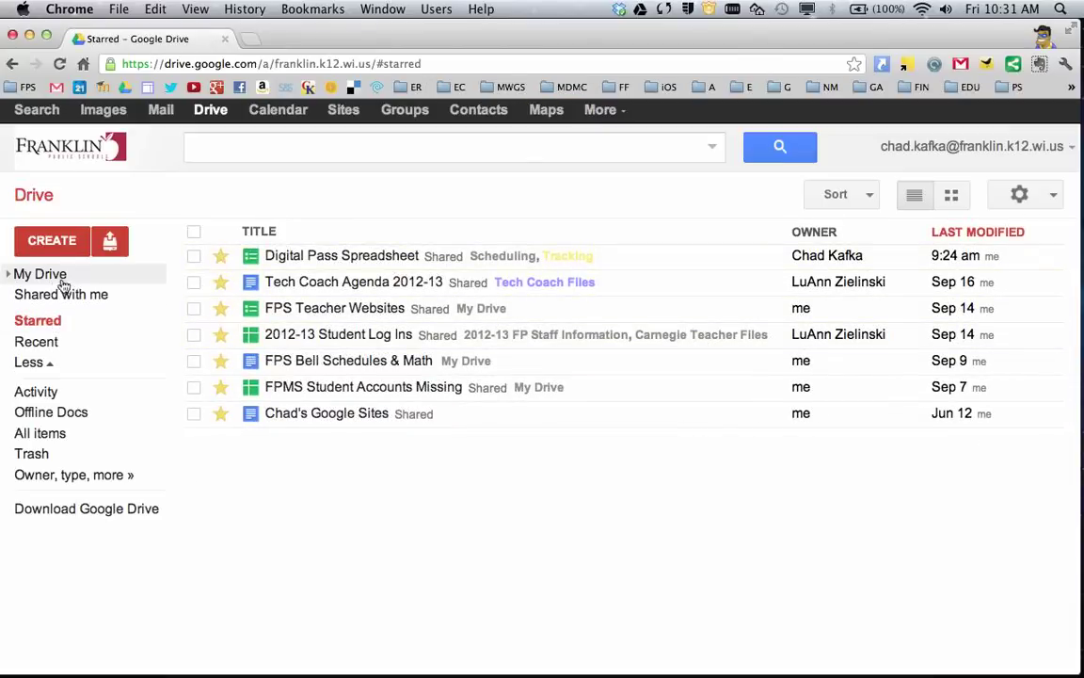
pyautogui.click(108, 270)
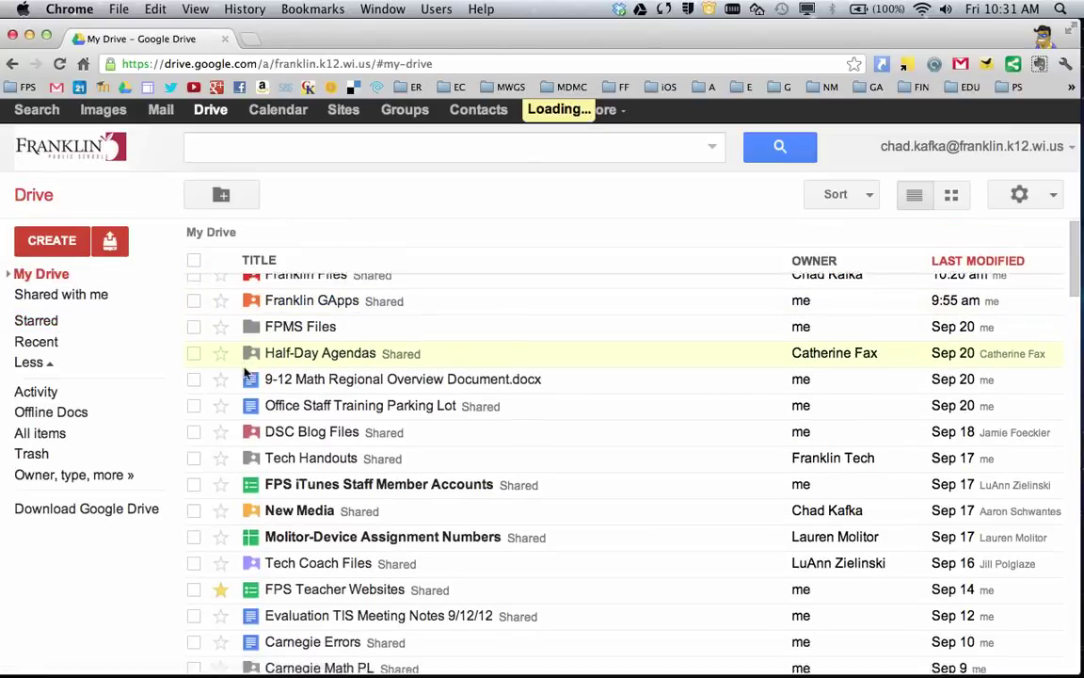
pyautogui.scroll(-2, 225, 348)
pyautogui.scroll(-3, 224, 381)
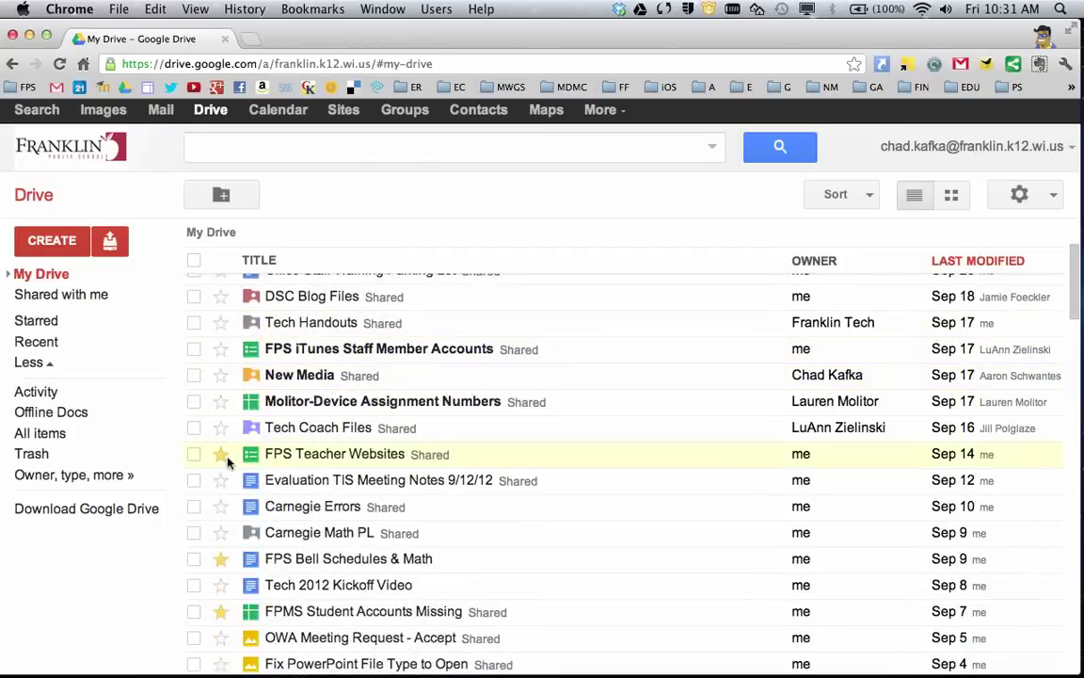
pyautogui.scroll(-2, 227, 458)
pyautogui.scroll(-1, 227, 455)
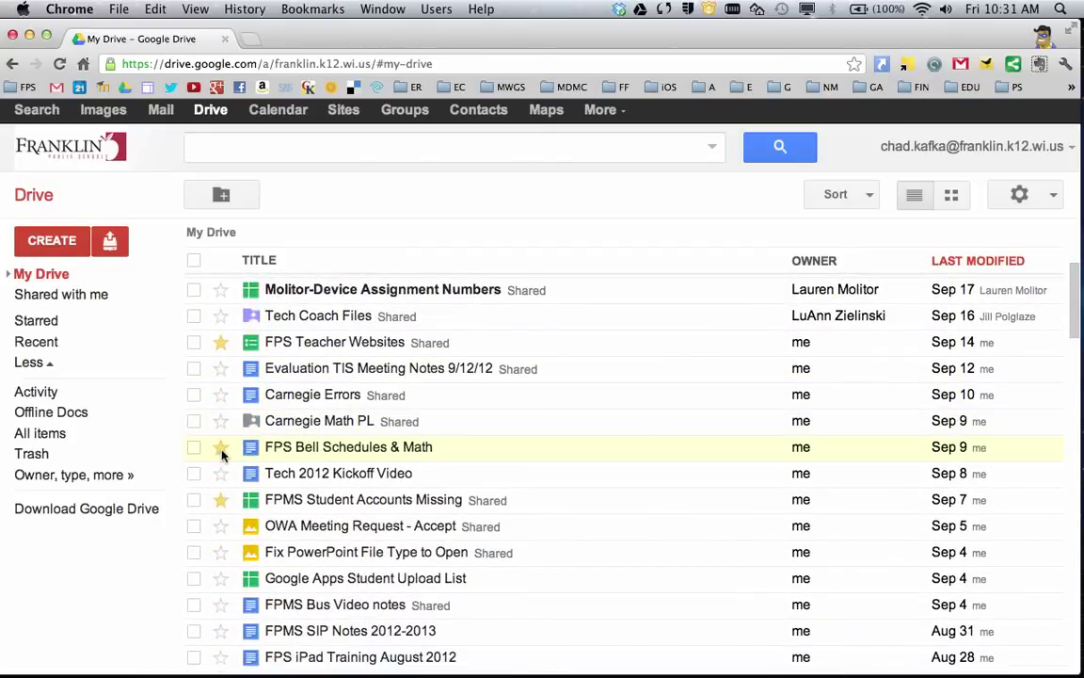
pyautogui.click(45, 320)
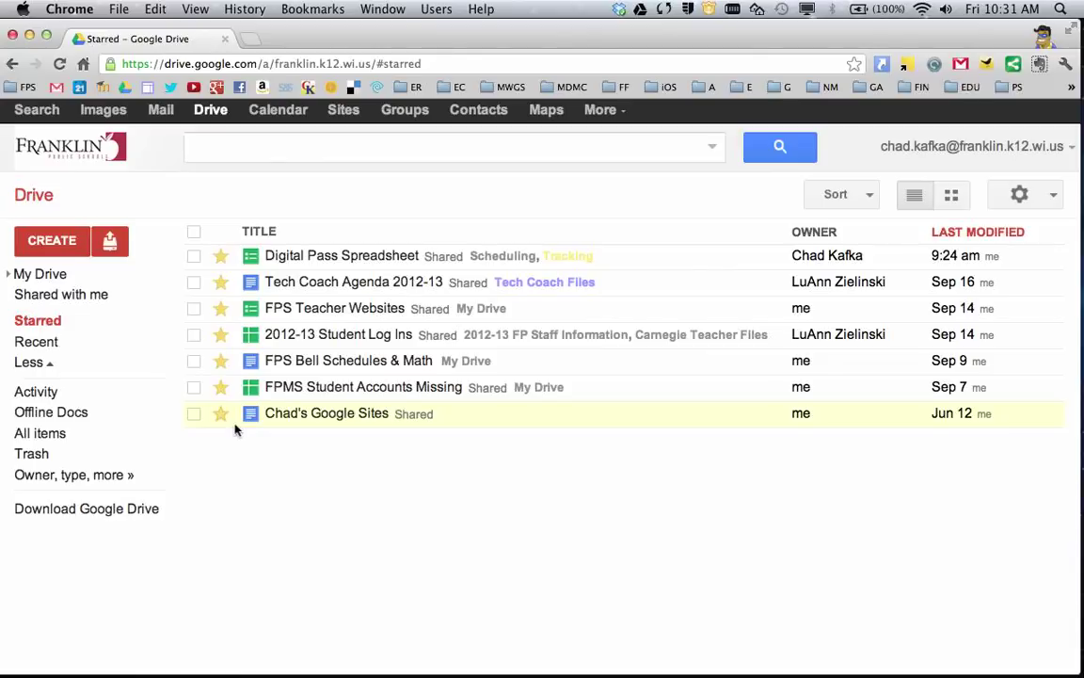
# - Check the Recent and Activity lists, collapsing and expanding the extra views, then show All items
pyautogui.click(52, 345)
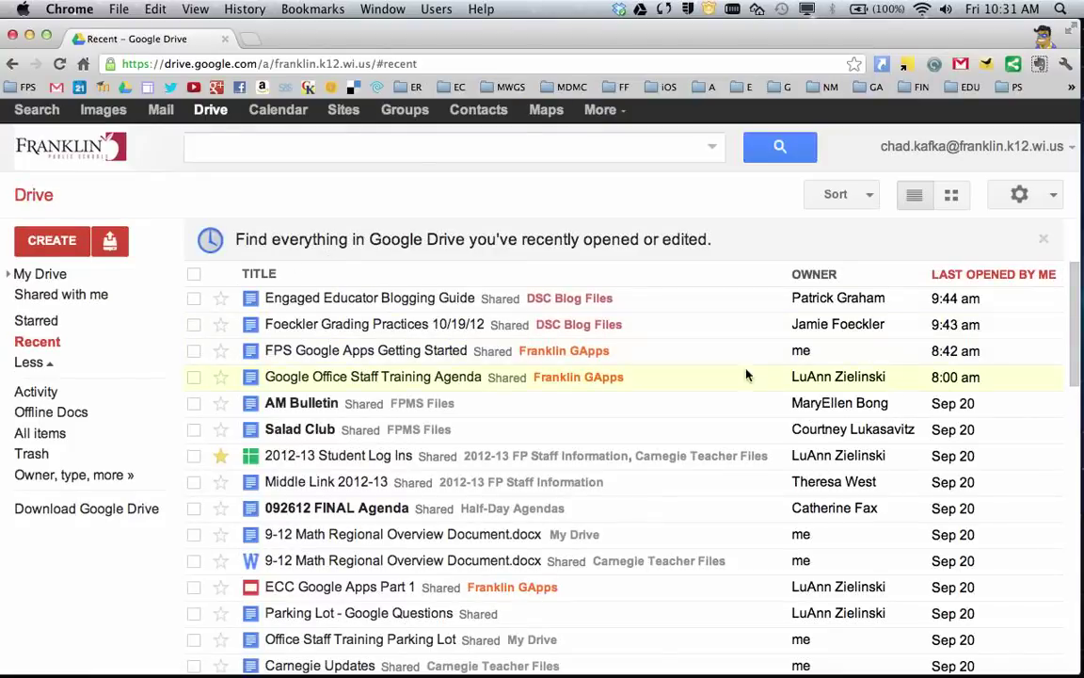
pyautogui.click(51, 366)
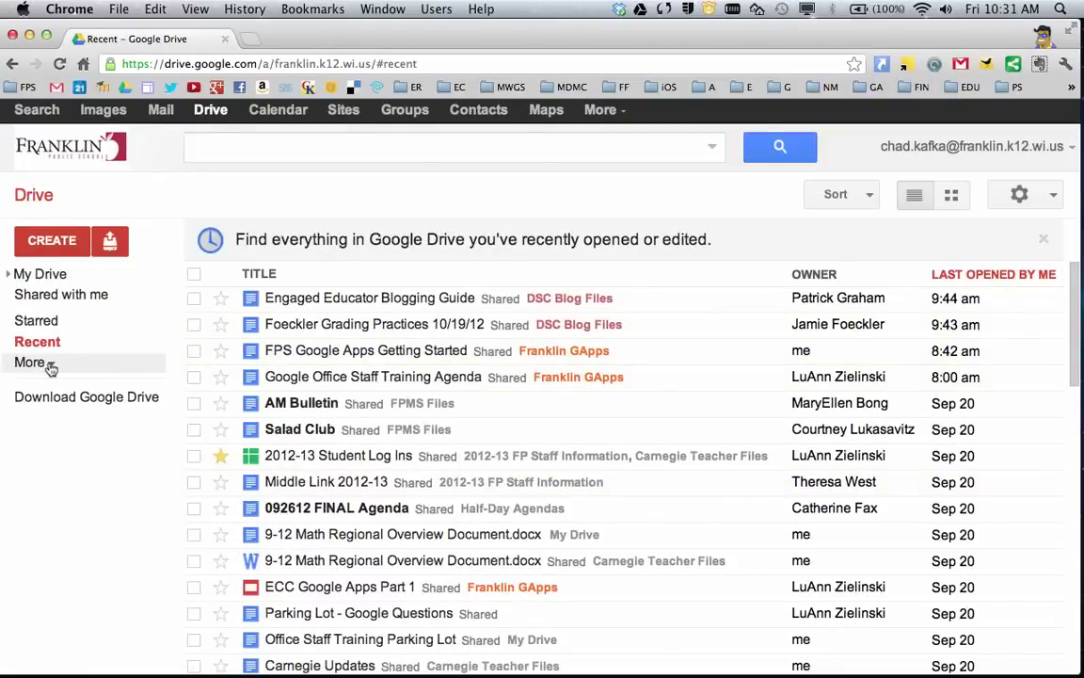
pyautogui.click(50, 365)
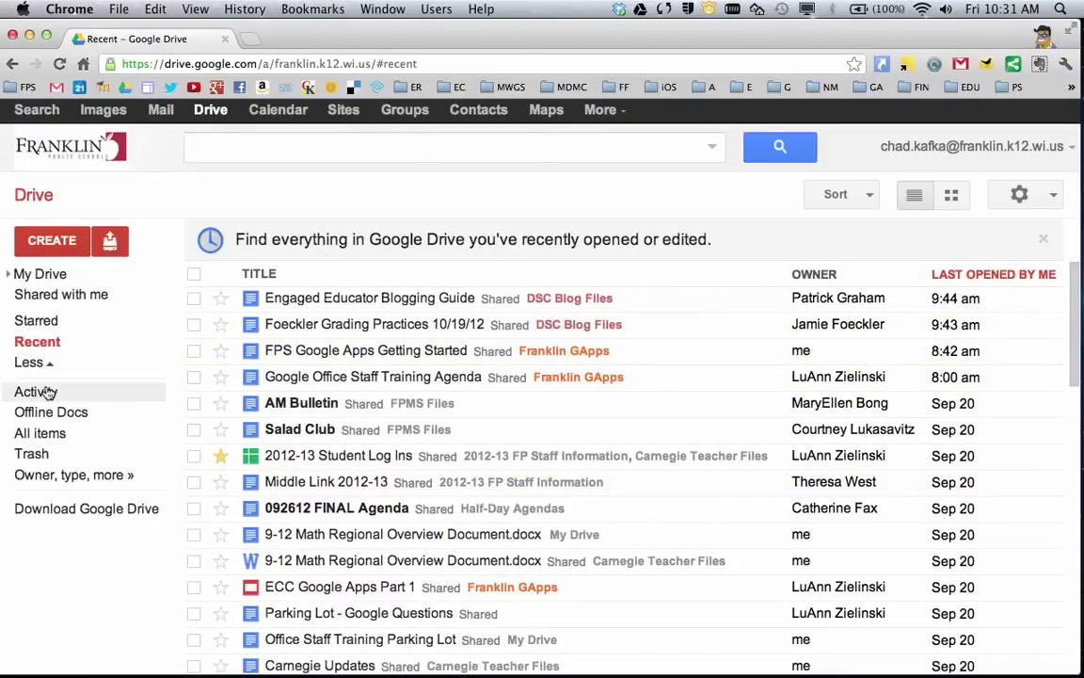
pyautogui.click(48, 393)
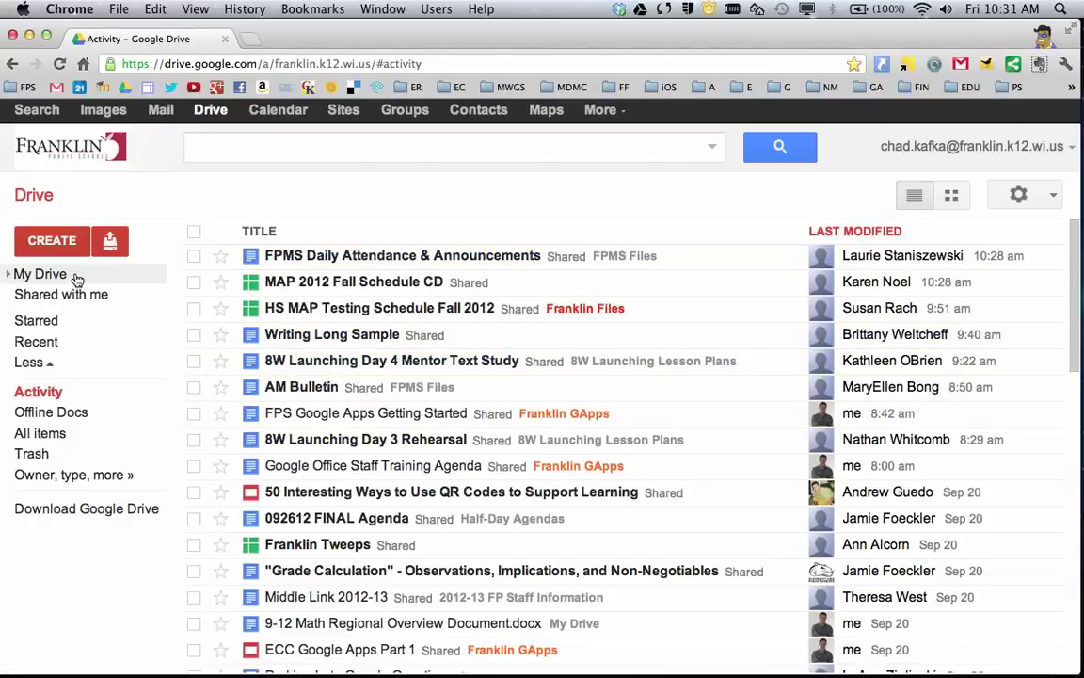
pyautogui.click(70, 434)
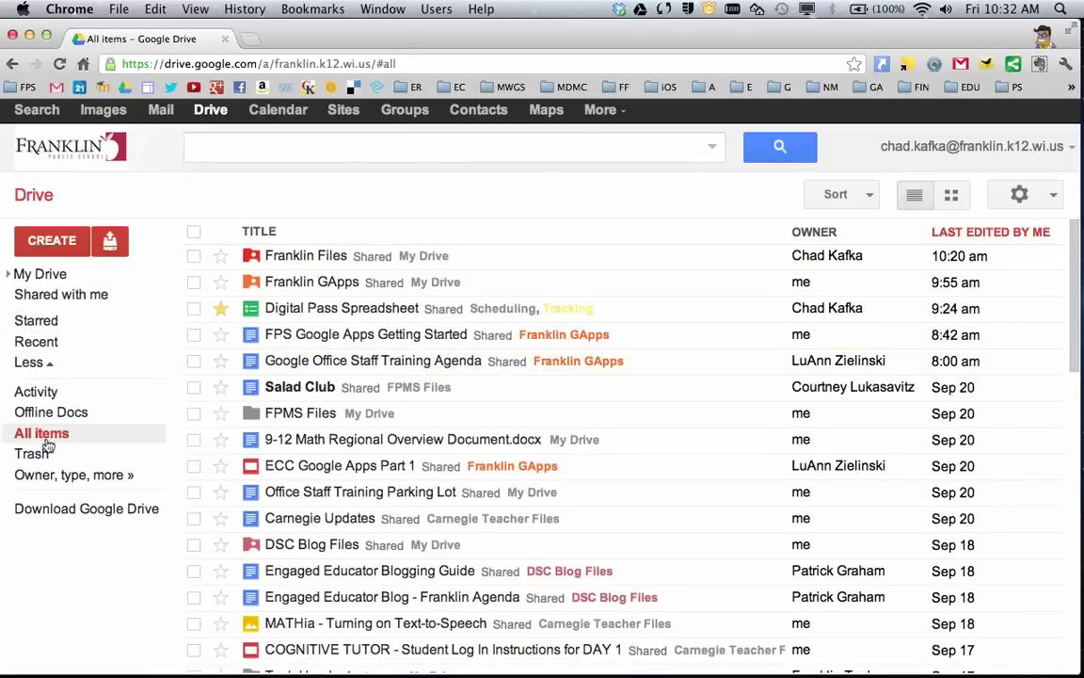
# - Zoom in on My Drive, browse the file-type icons, and show CREATE's new-item choices
pyautogui.click(40, 275)
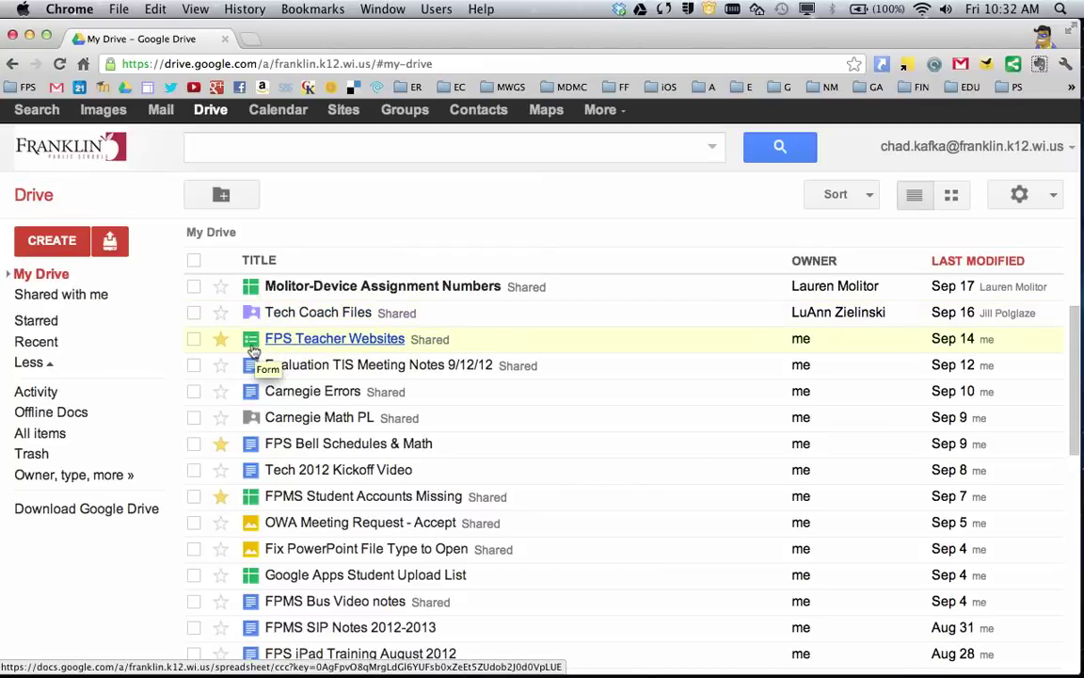
pyautogui.press('super+equal')
pyautogui.press('super+equal')
pyautogui.press('super+equal')
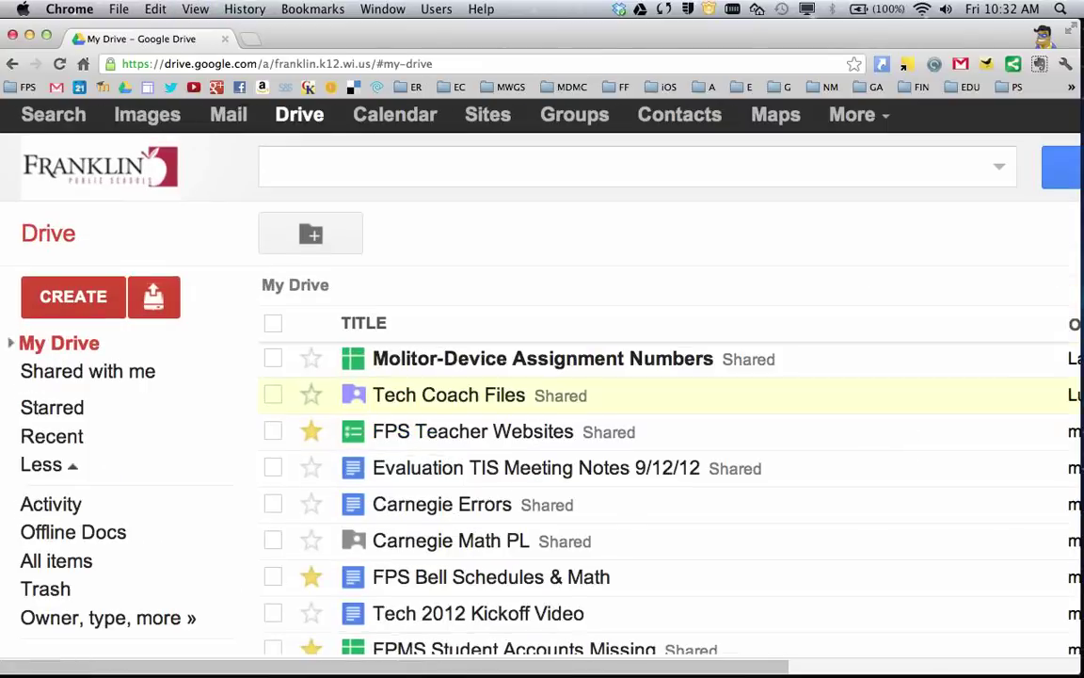
pyautogui.scroll(-5, 356, 534)
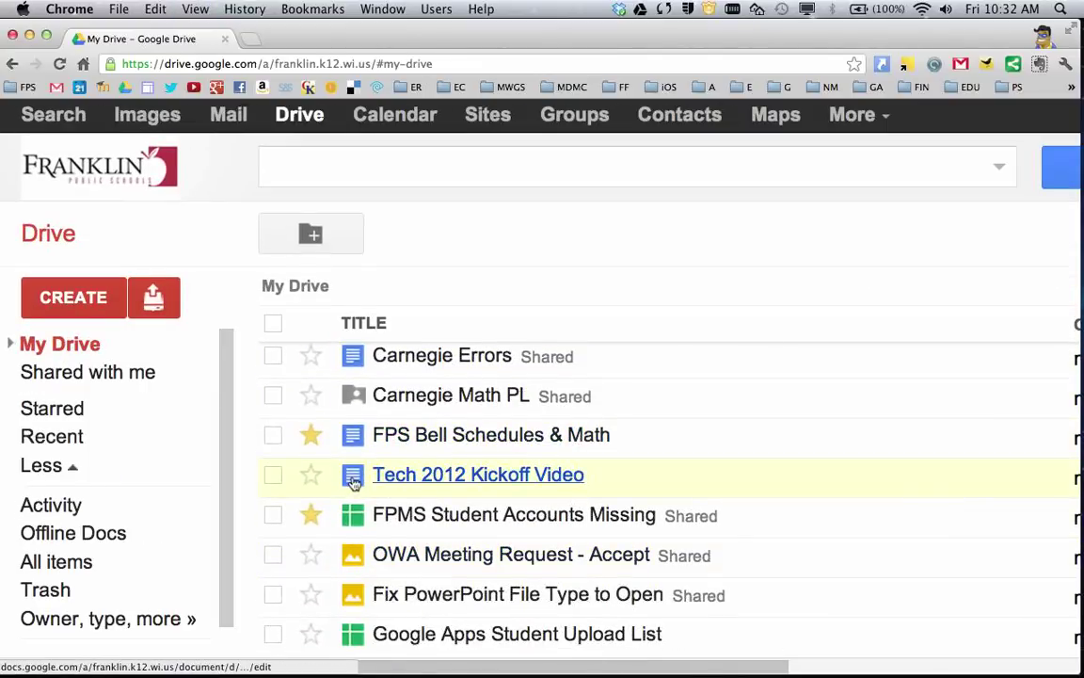
pyautogui.scroll(-1, 356, 485)
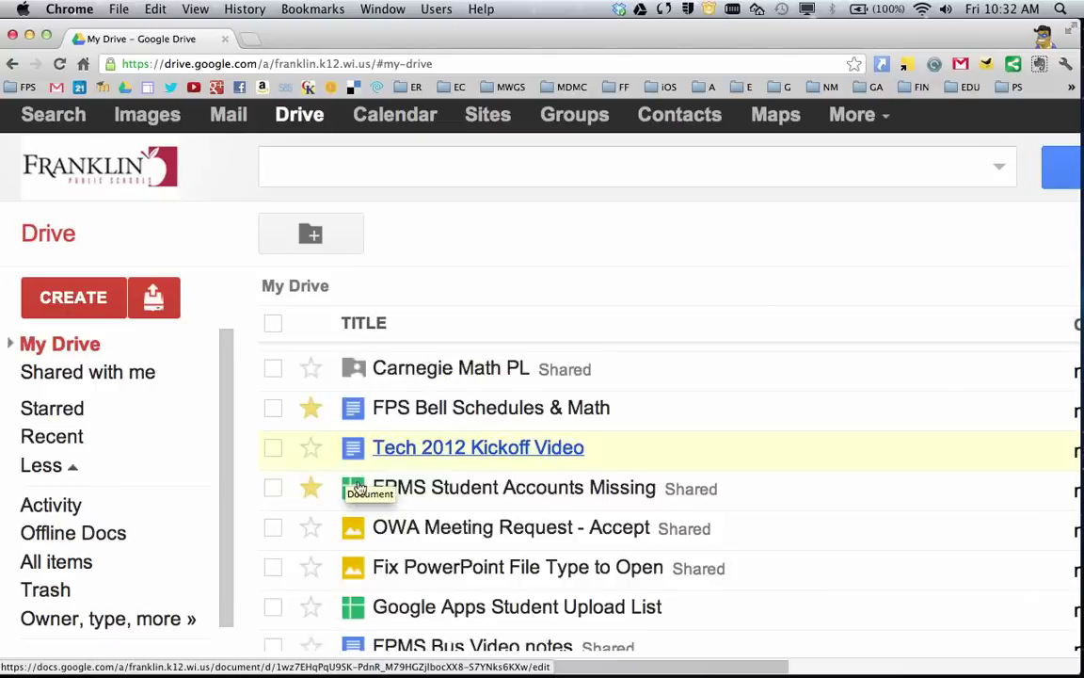
pyautogui.scroll(-2, 357, 488)
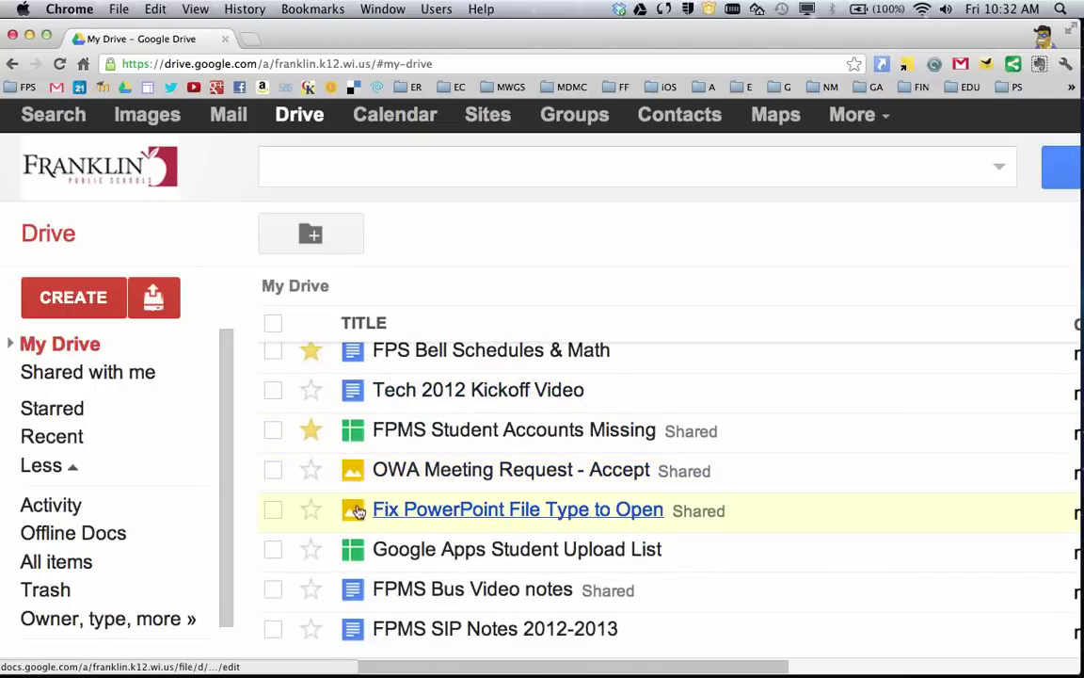
pyautogui.scroll(-10, 357, 511)
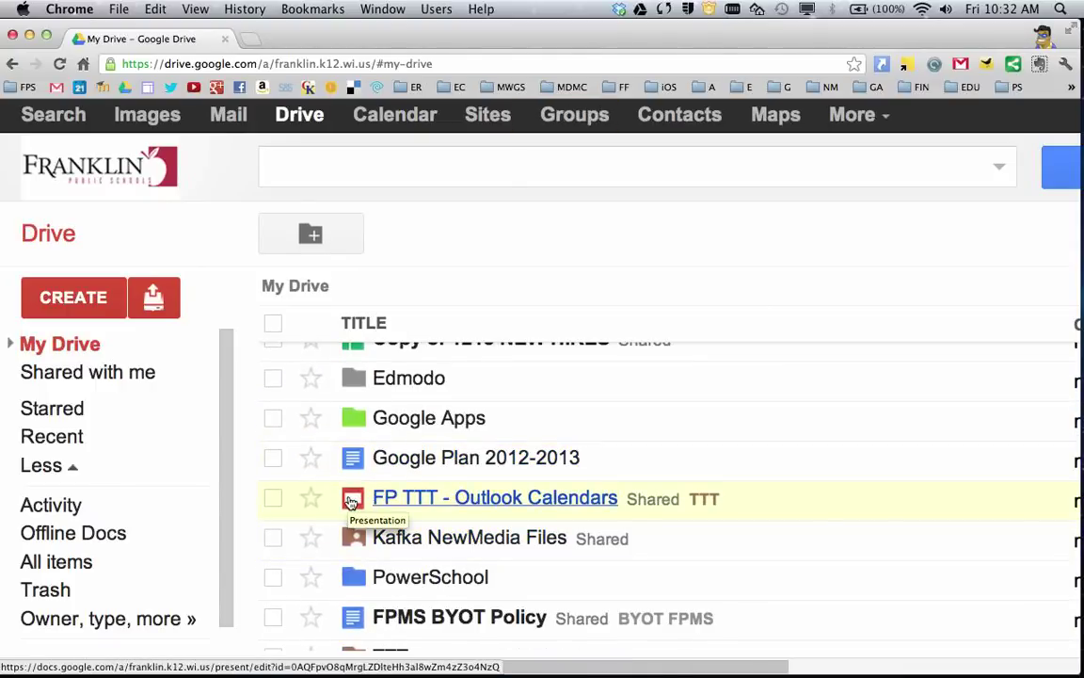
pyautogui.click(81, 301)
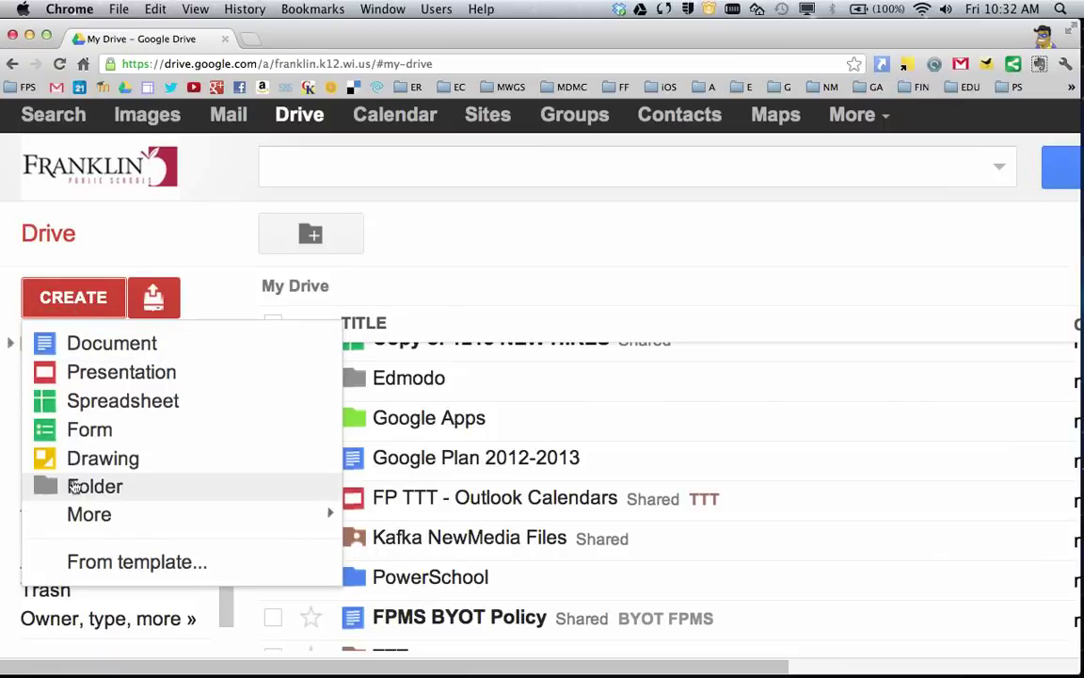
# - Dismiss the CREATE menu and switch to All items, topped by Franklin Files
pyautogui.click(161, 255)
pyautogui.scroll(10, 685, 533)
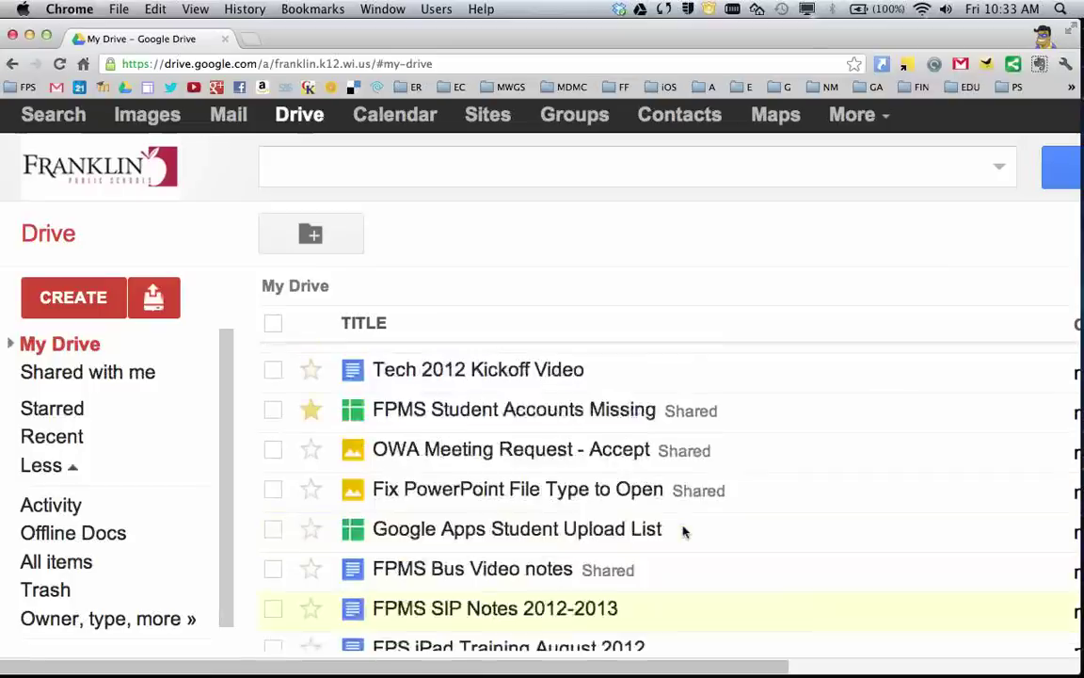
pyautogui.scroll(10, 684, 533)
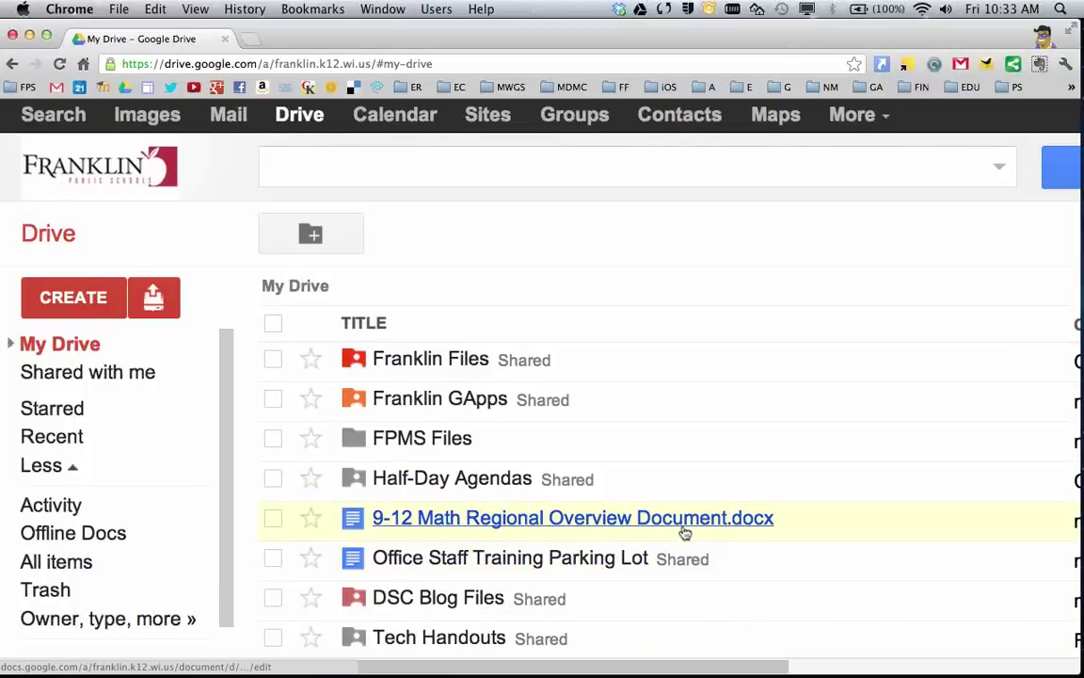
pyautogui.scroll(-10, 674, 533)
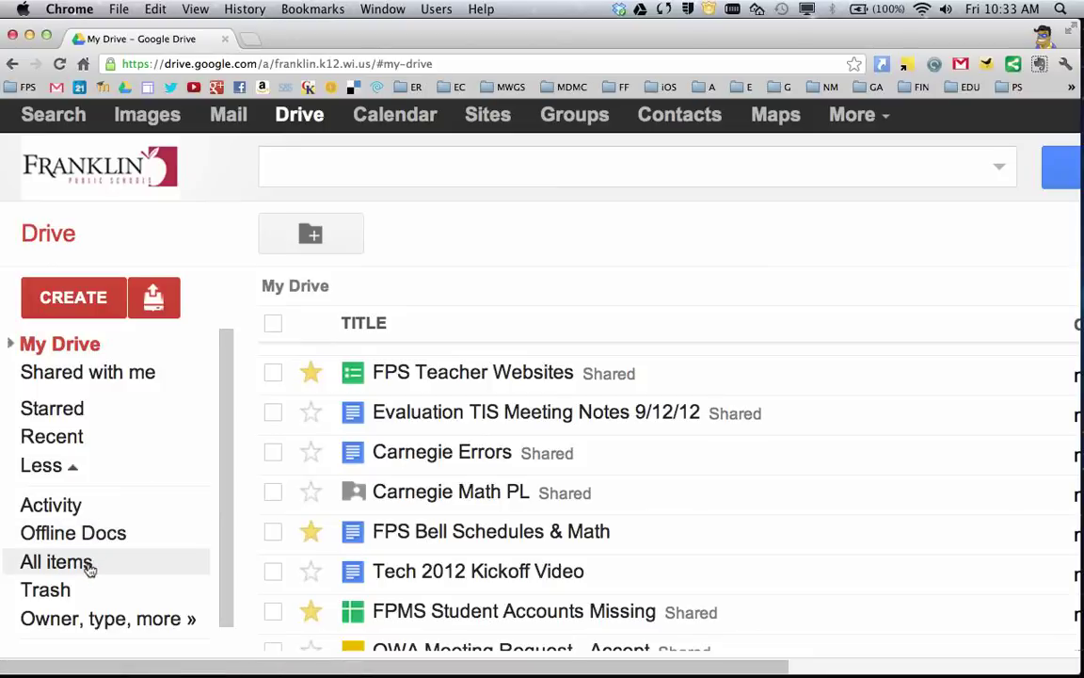
pyautogui.click(92, 564)
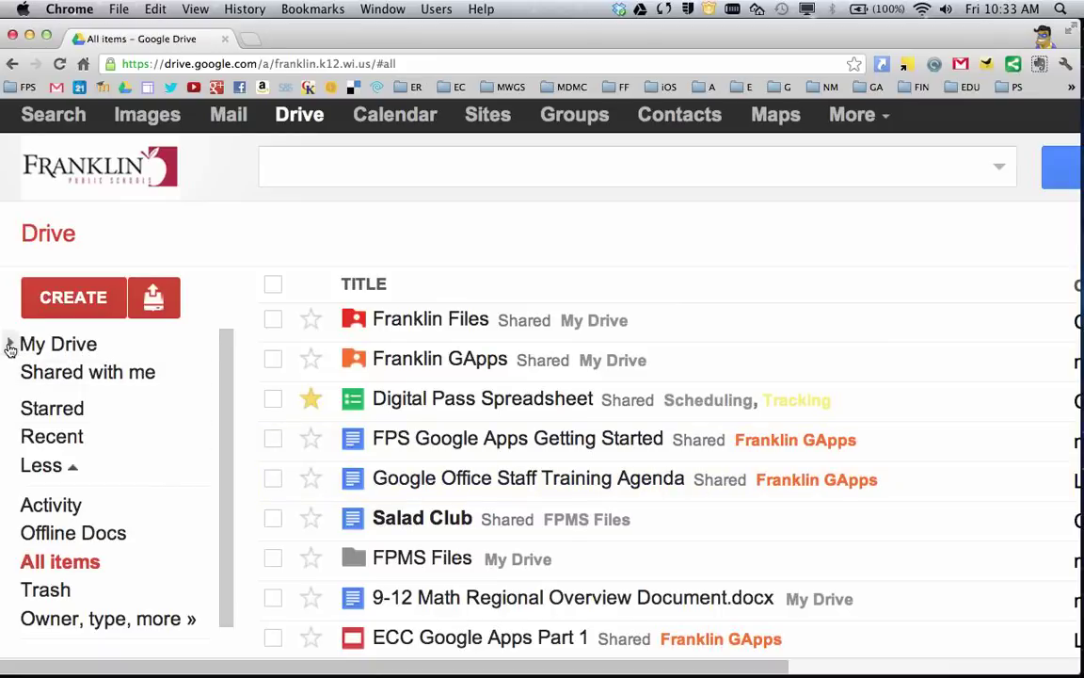
# - Expand My Drive and recolour the Edmodo folder from grey to the light blue Rainy sky
pyautogui.click(9, 346)
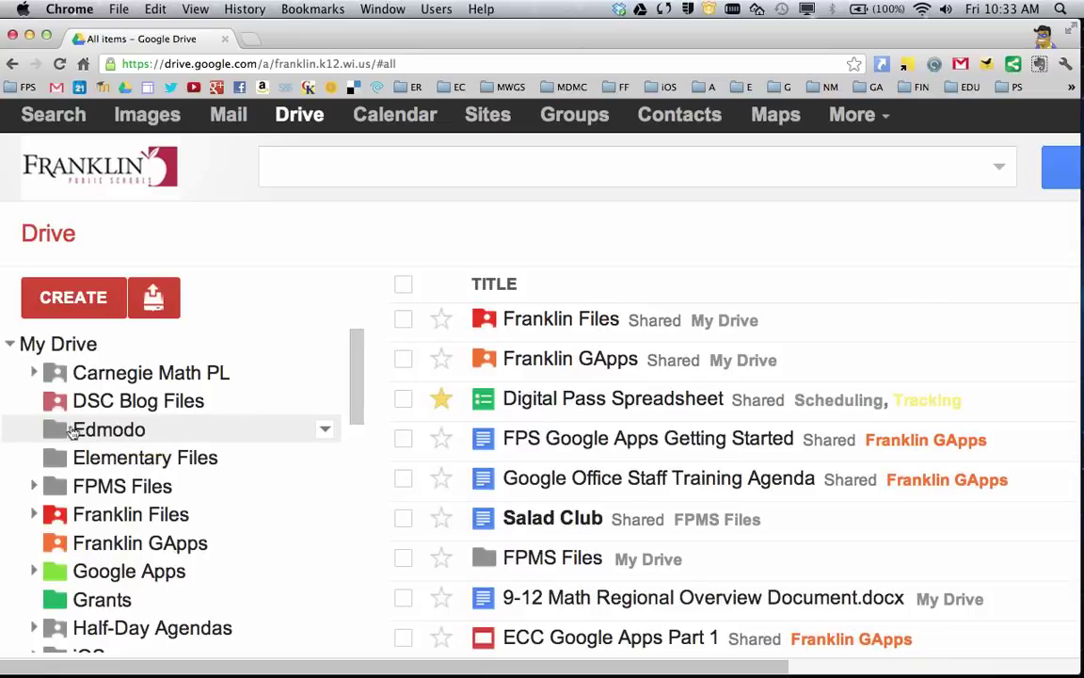
pyautogui.click(325, 430)
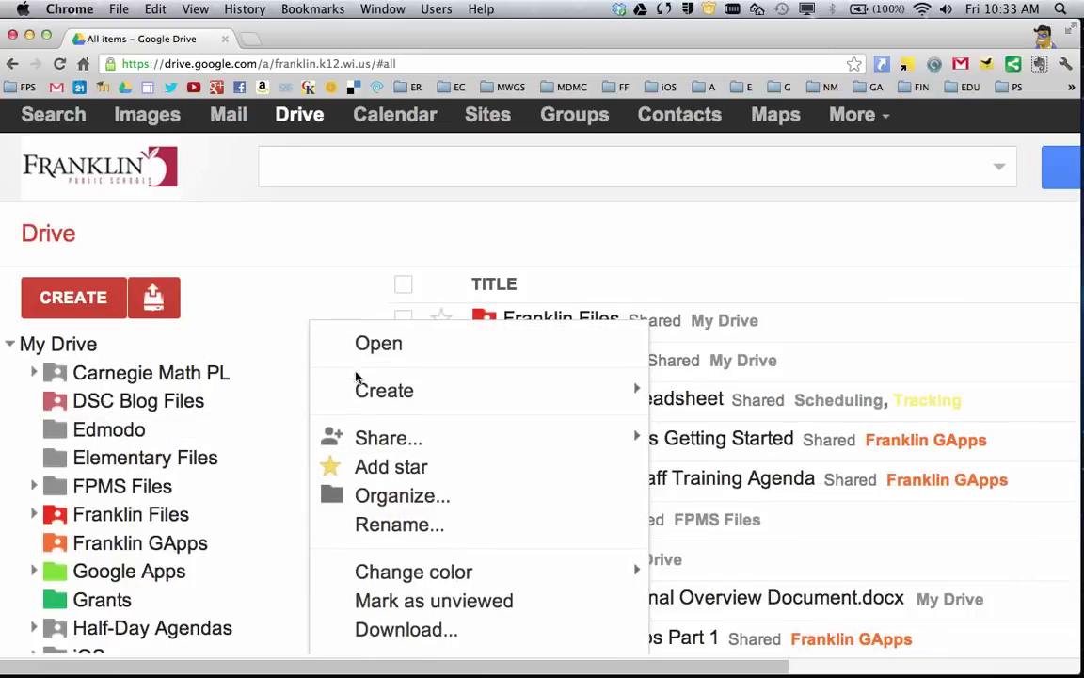
pyautogui.moveTo(361, 393)
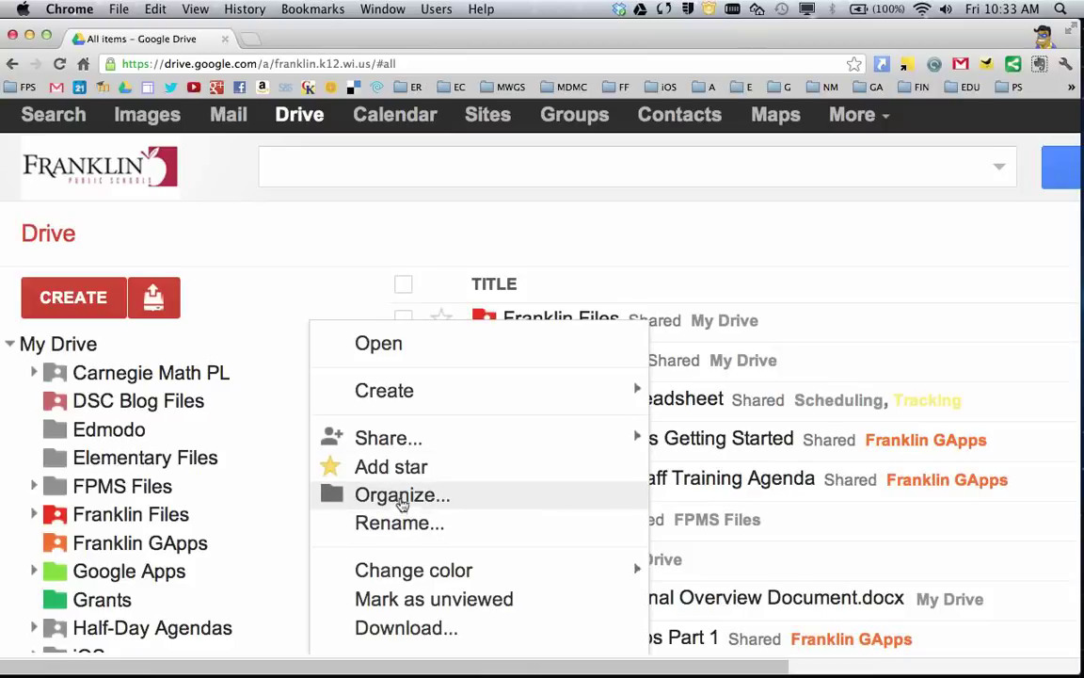
pyautogui.moveTo(431, 576)
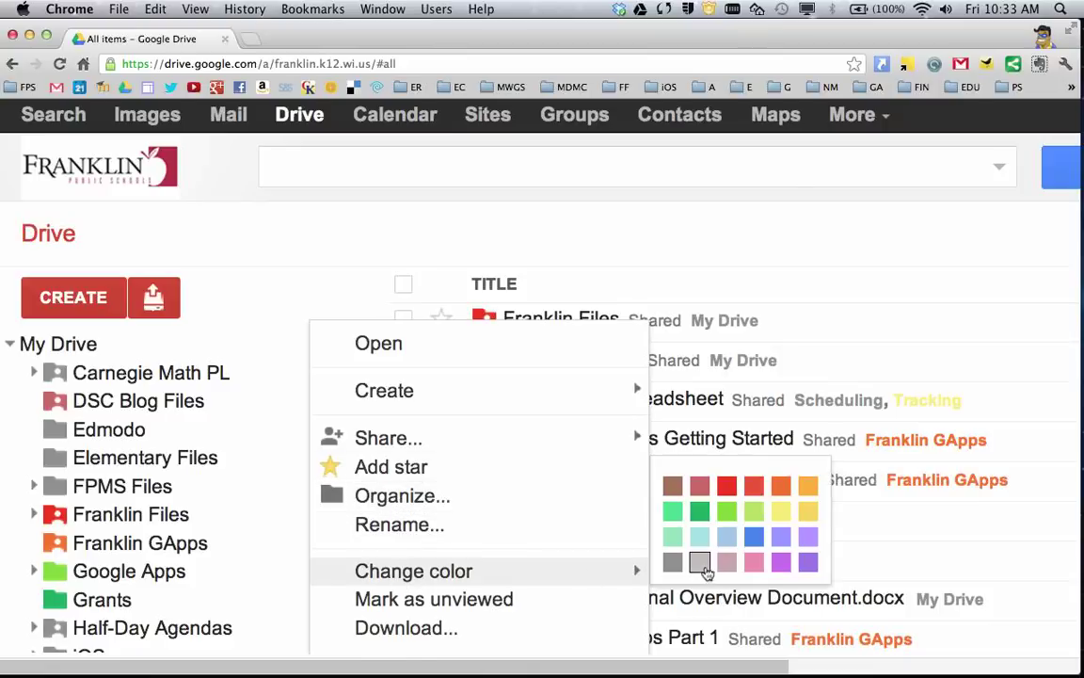
pyautogui.click(753, 538)
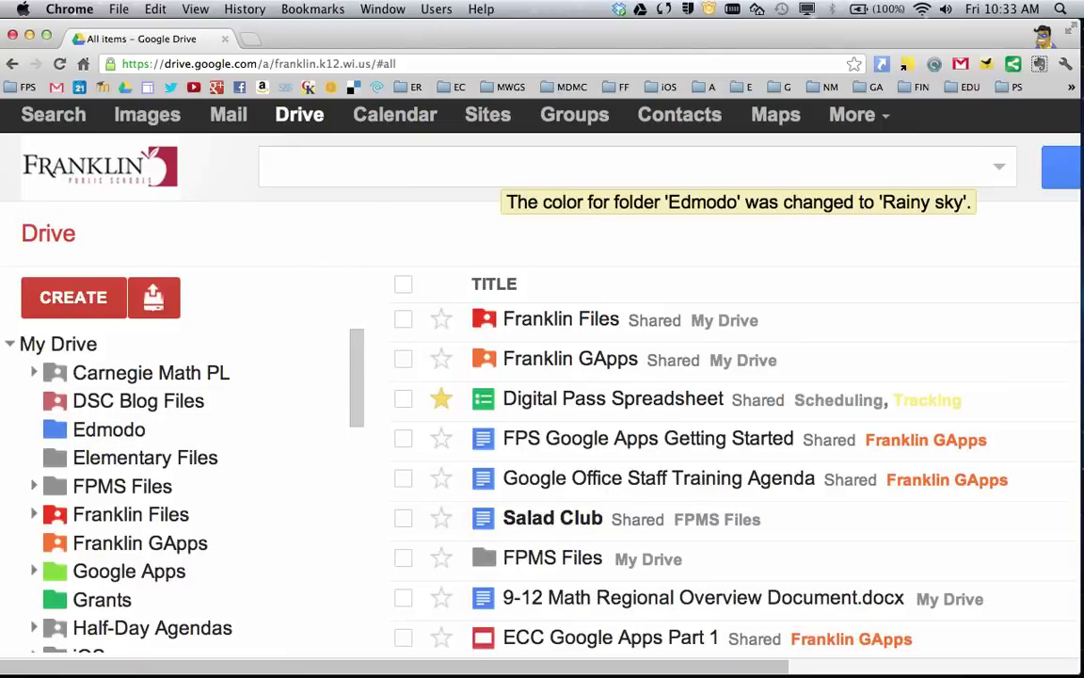
# - Shrink the page zoom, check the sort options without changing them, and return to My Drive
pyautogui.press('super+0')
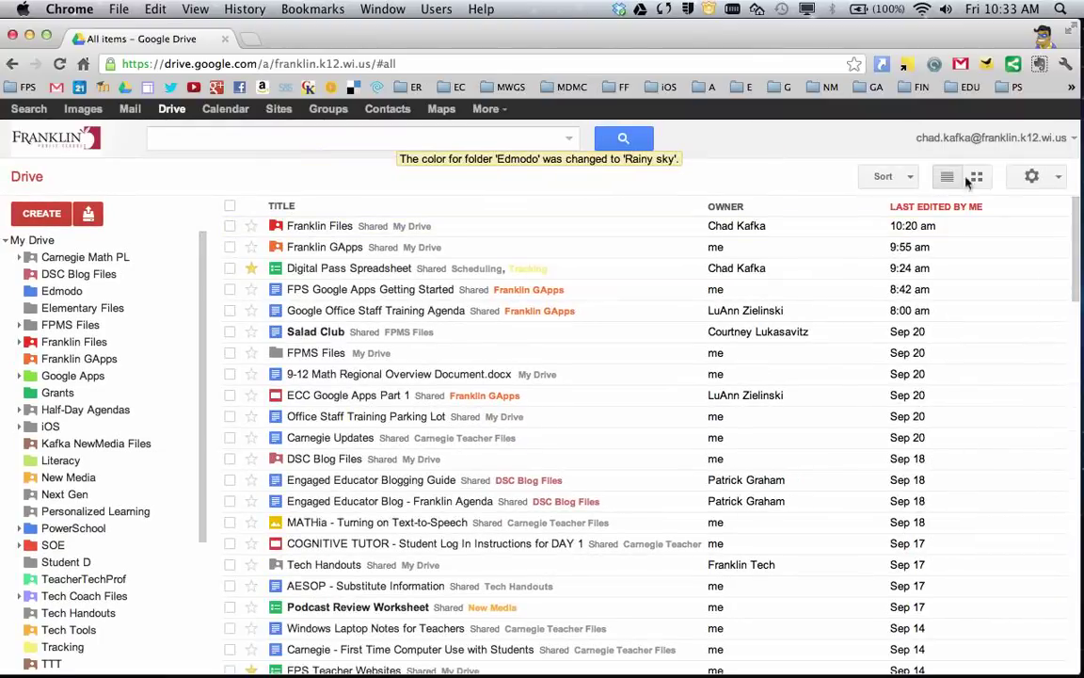
pyautogui.click(904, 187)
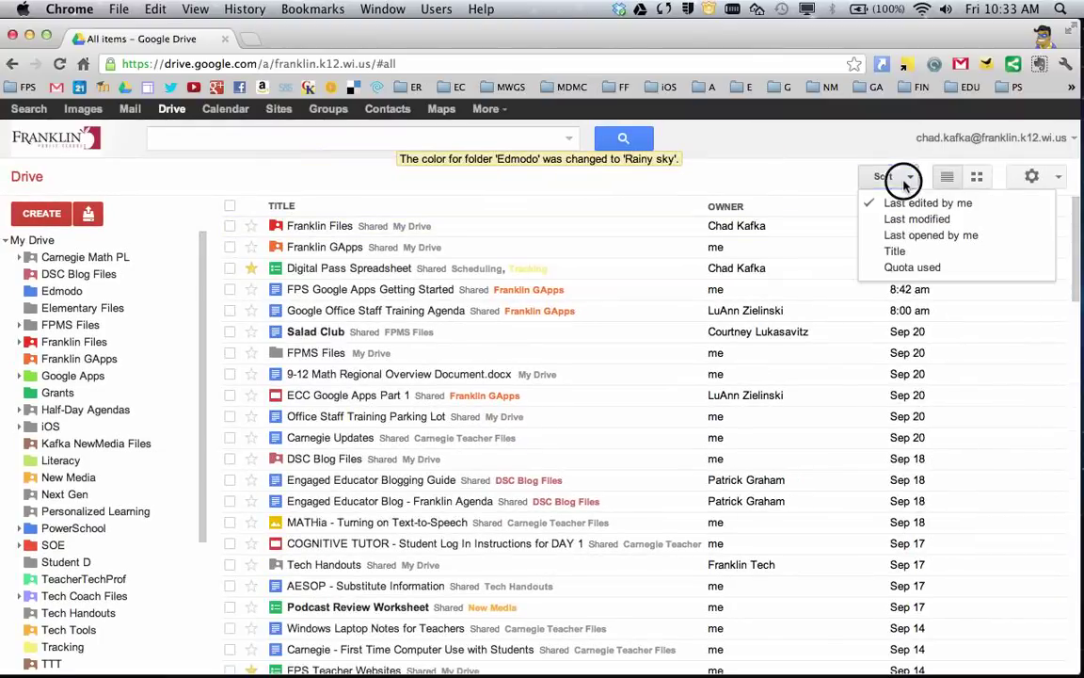
pyautogui.click(850, 207)
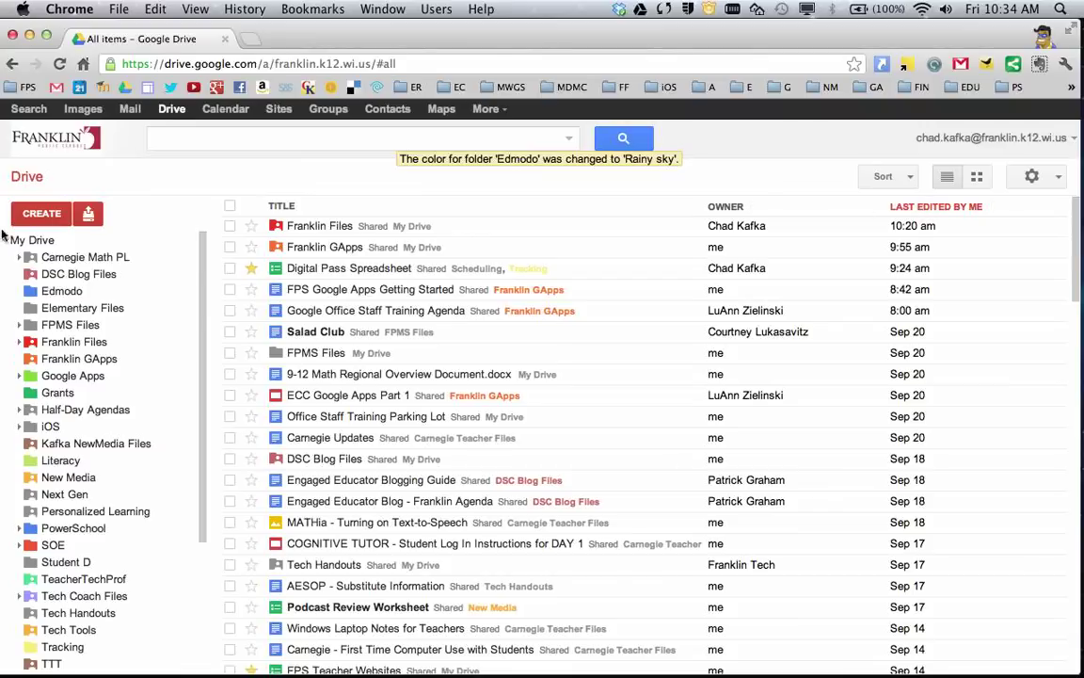
pyautogui.click(32, 241)
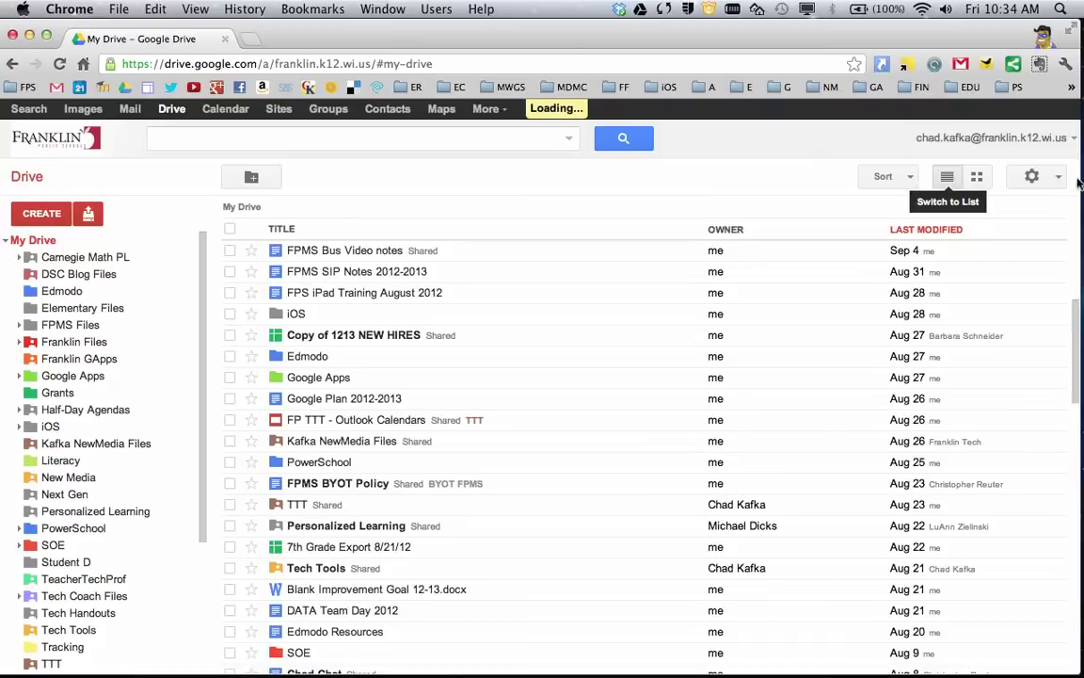
pyautogui.click(1049, 181)
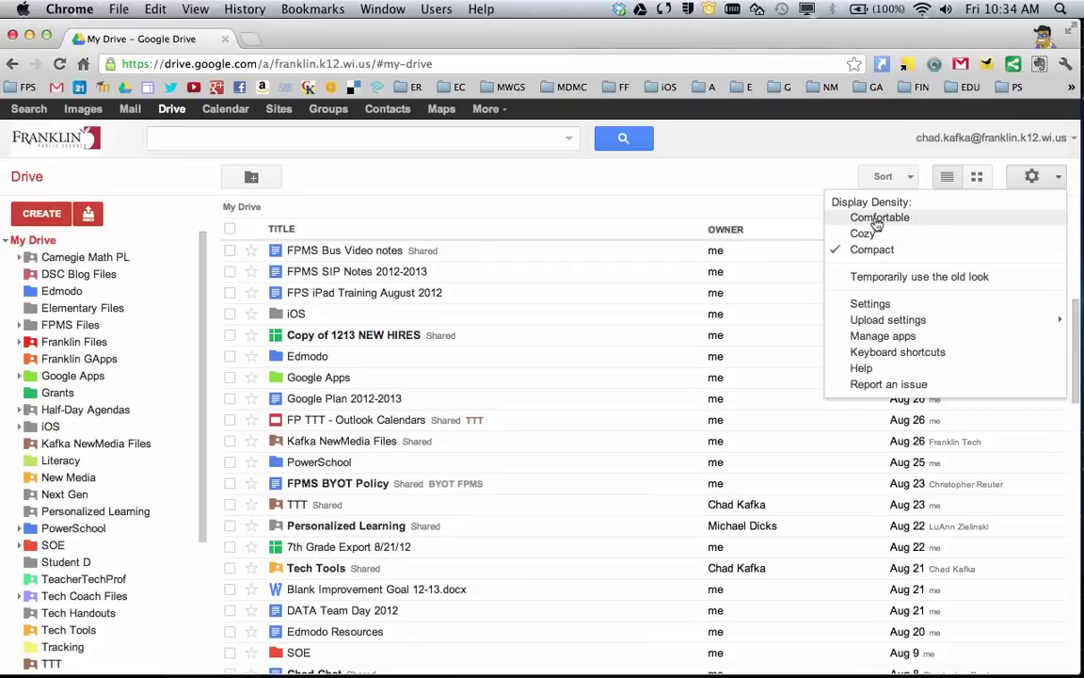
pyautogui.click(876, 218)
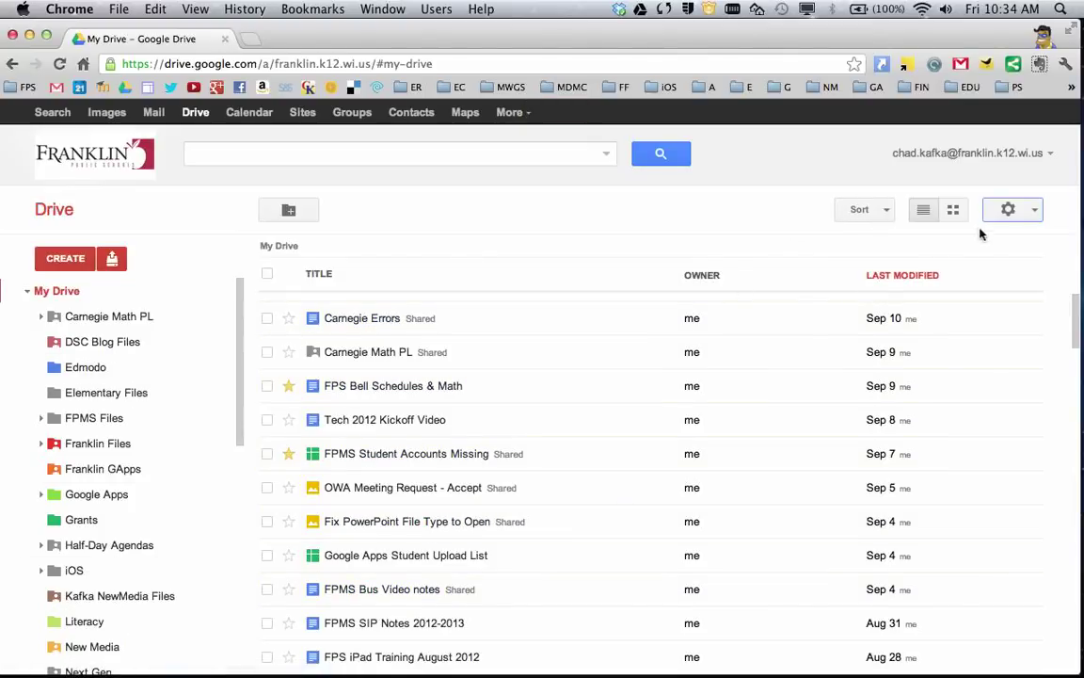
pyautogui.click(1021, 210)
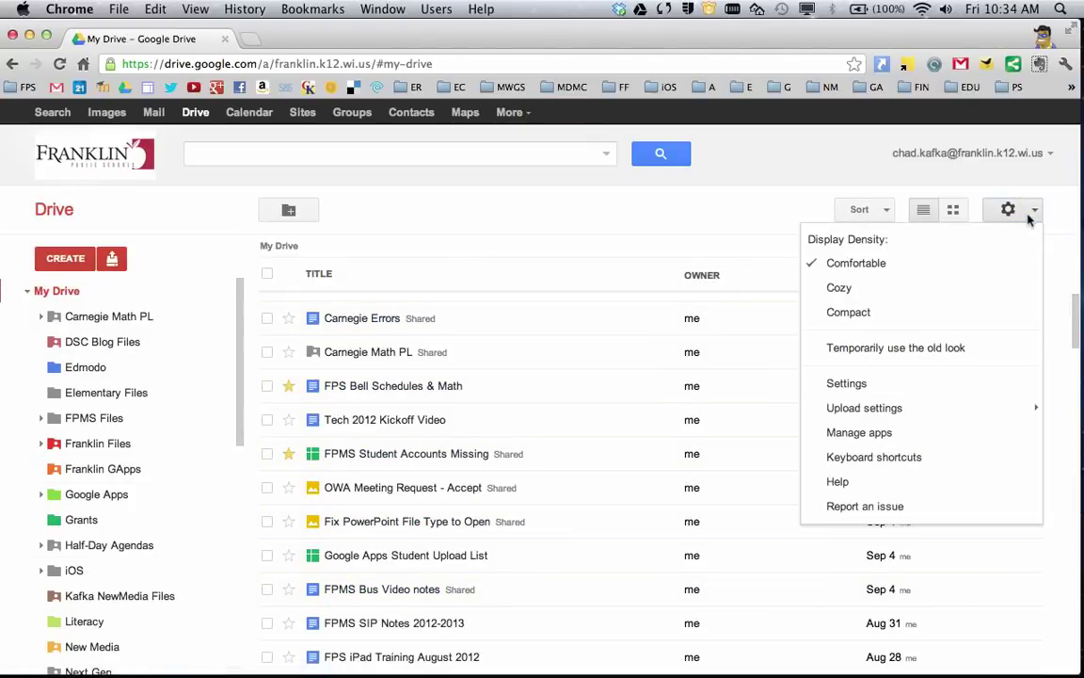
pyautogui.click(892, 293)
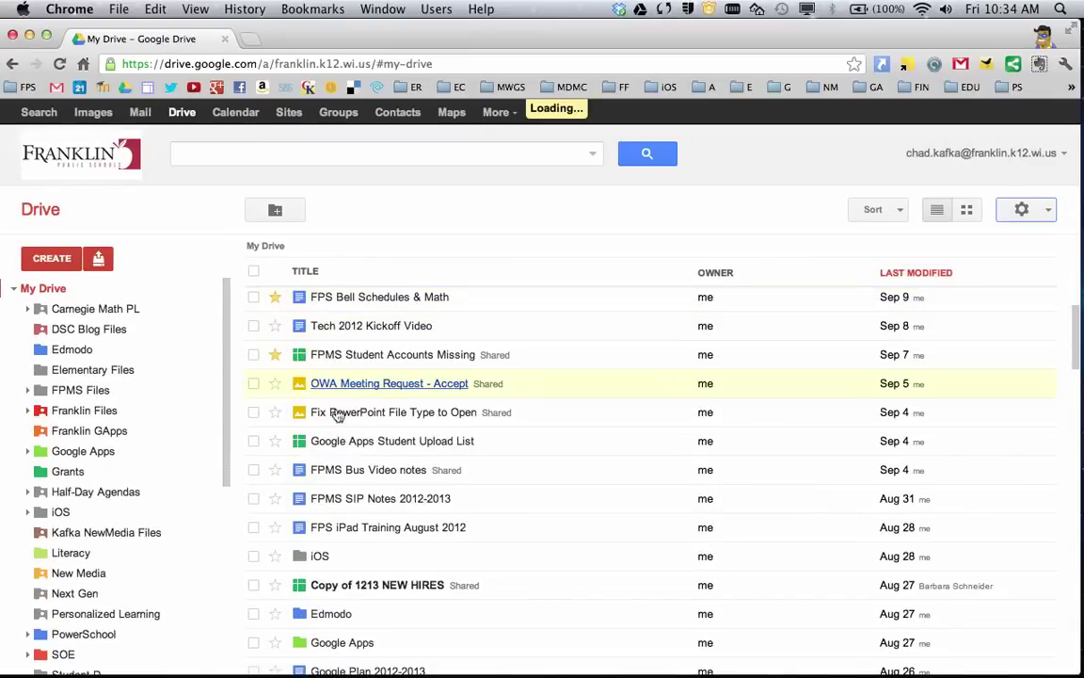
pyautogui.click(1049, 210)
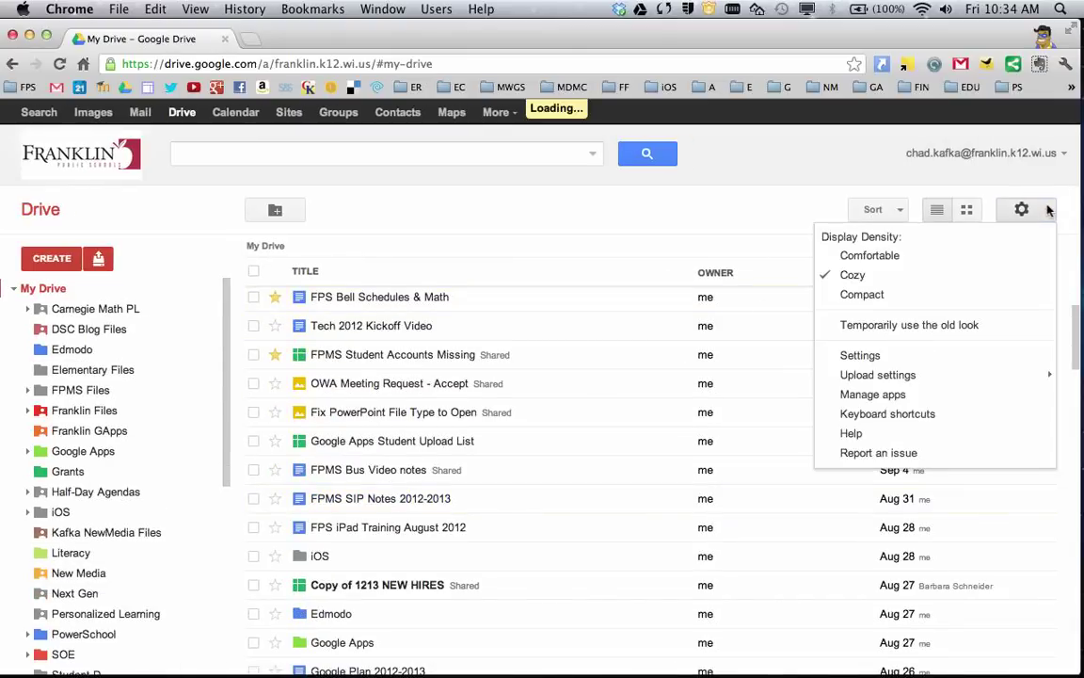
pyautogui.click(920, 294)
pyautogui.scroll(-2, 376, 329)
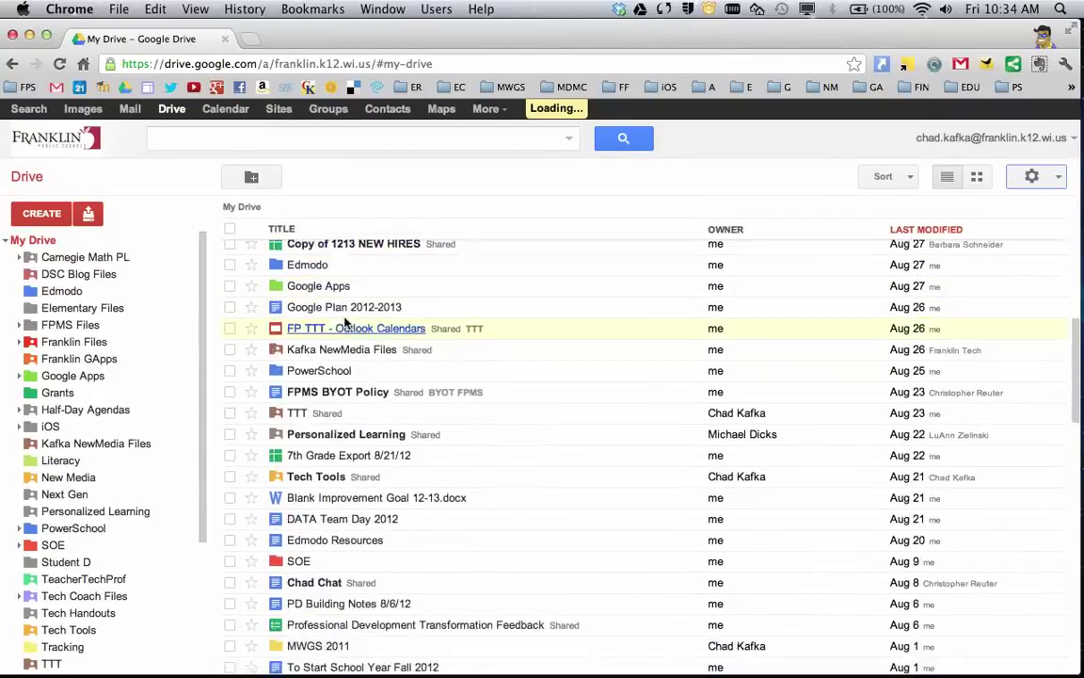
pyautogui.scroll(10, 411, 314)
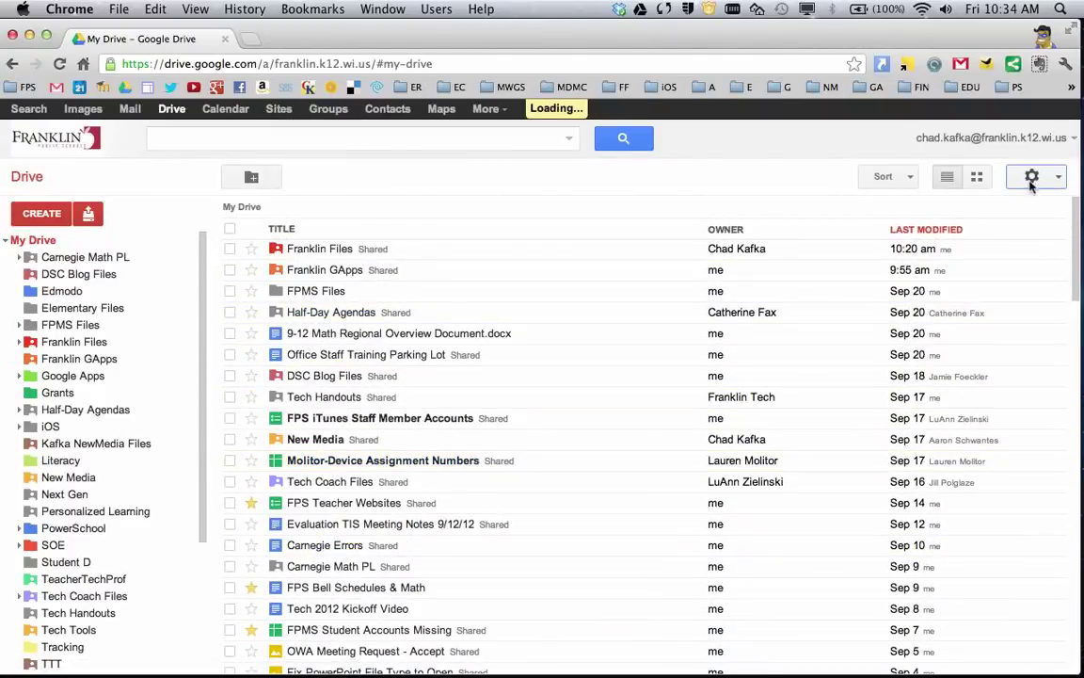